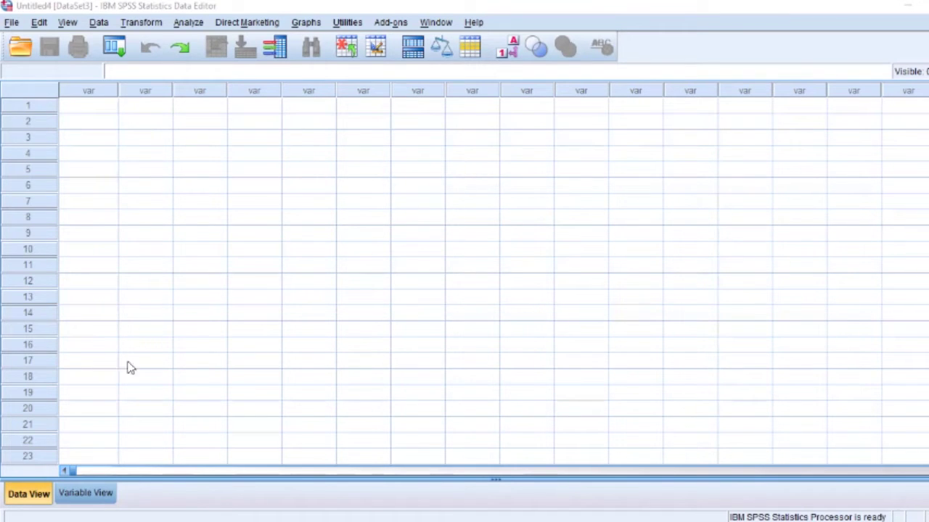
- Define two variables named X and Y in the empty dataset's variable list
{"action": "left_click", "coordinate": [105, 496]}
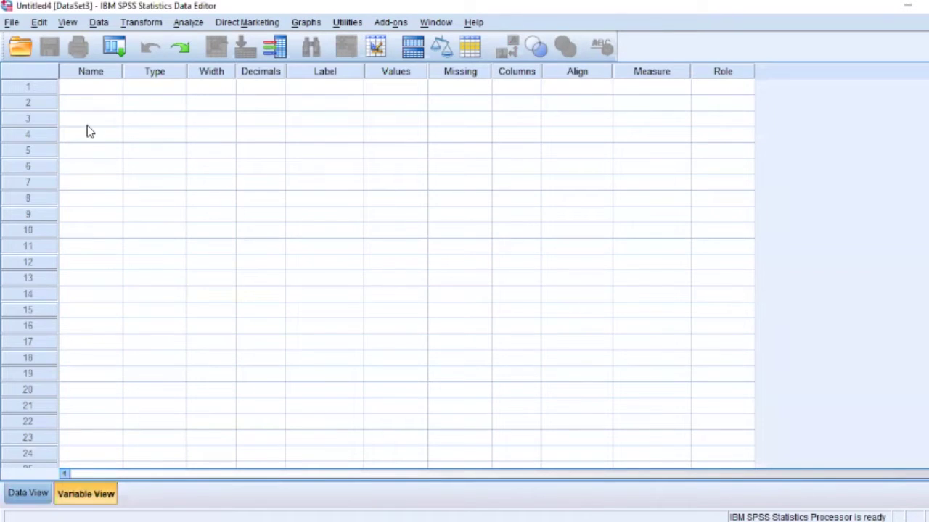
{"action": "left_click", "coordinate": [87, 89]}
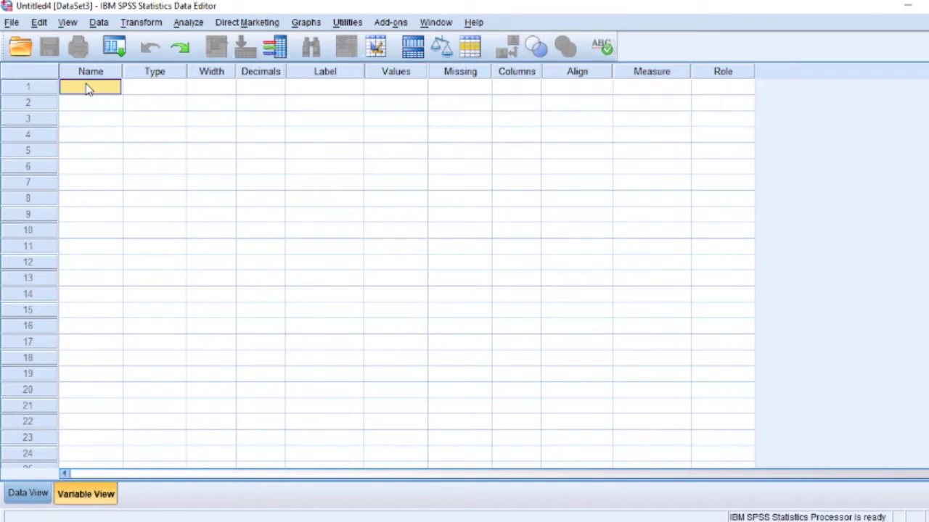
{"action": "type", "text": "X"}
{"action": "key", "text": "Return"}
{"action": "left_click", "coordinate": [87, 105]}
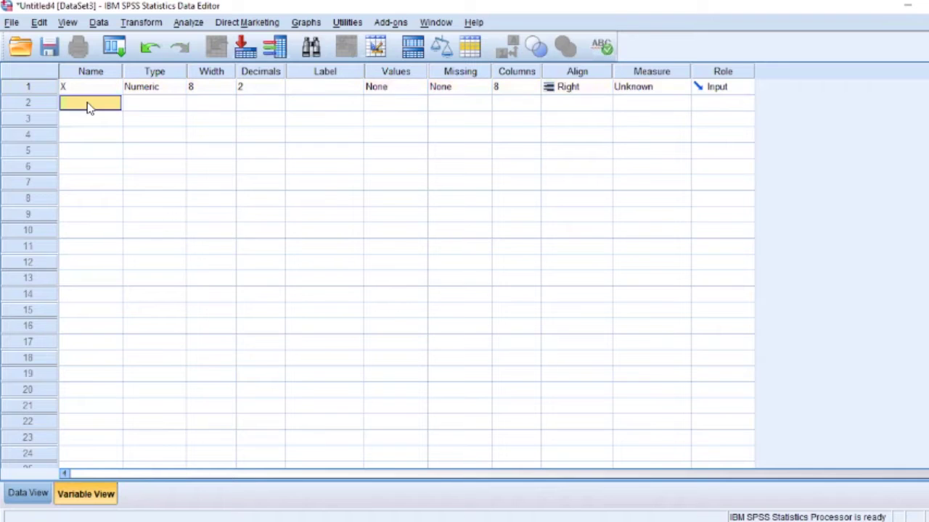
{"action": "type", "text": "Y"}
- Label variable X as "Motivasi Kerja" and variable Y as "Disiplin Kerja"
{"action": "left_click", "coordinate": [310, 91]}
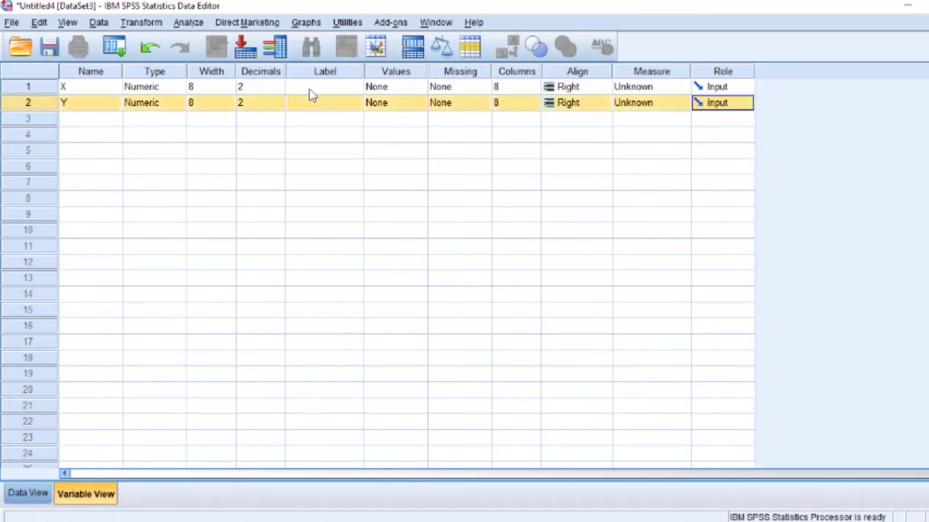
{"action": "left_click", "coordinate": [320, 88]}
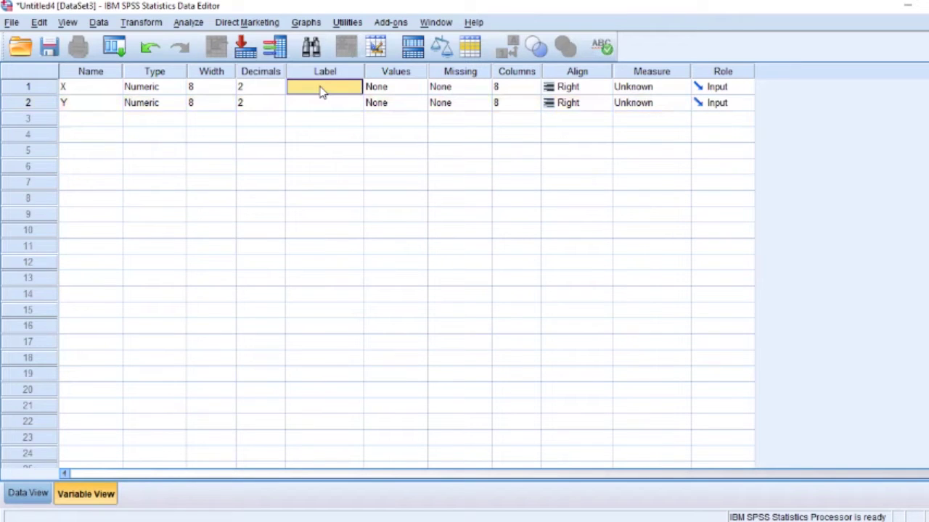
{"action": "type", "text": "Motivasi K"}
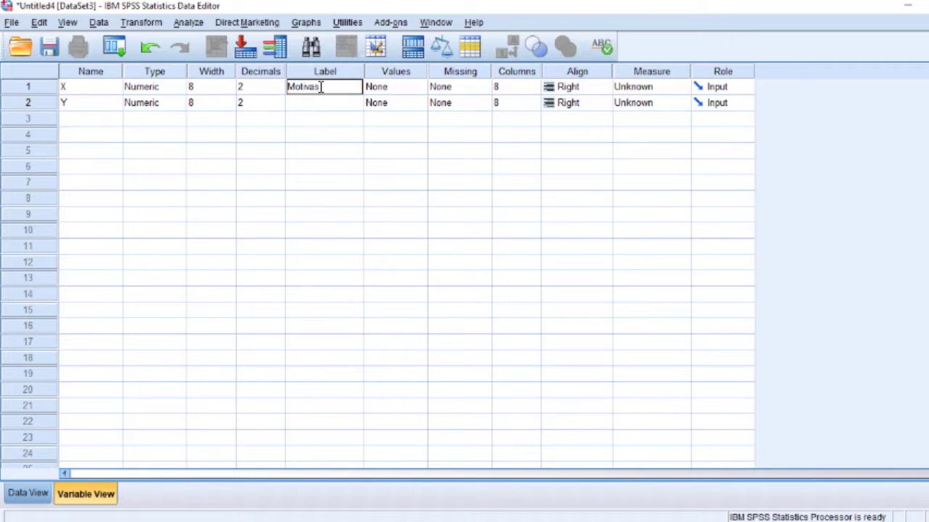
{"action": "type", "text": "erja"}
{"action": "left_click", "coordinate": [317, 110]}
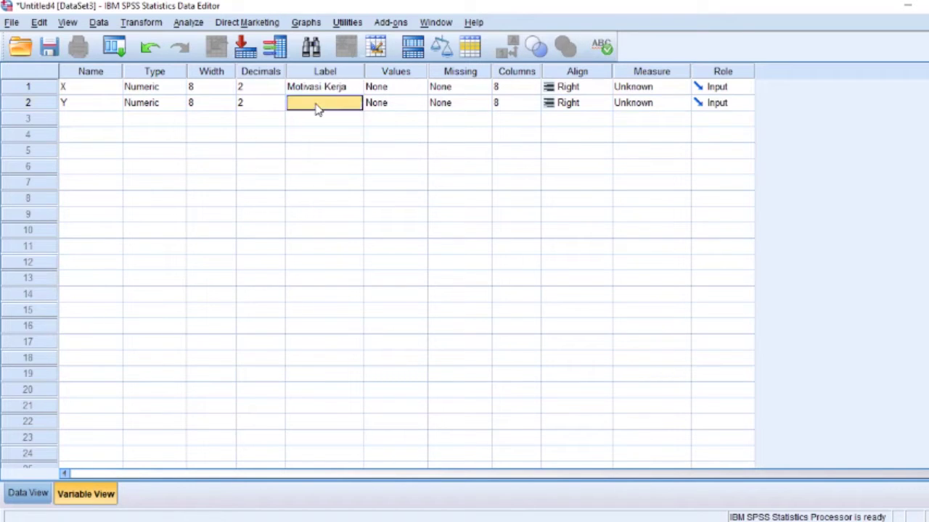
{"action": "type", "text": "Disiplin Kerja"}
- Paste the copied scores into the data grid starting at the first case of X, filling columns X and Y
{"action": "left_click", "coordinate": [33, 494]}
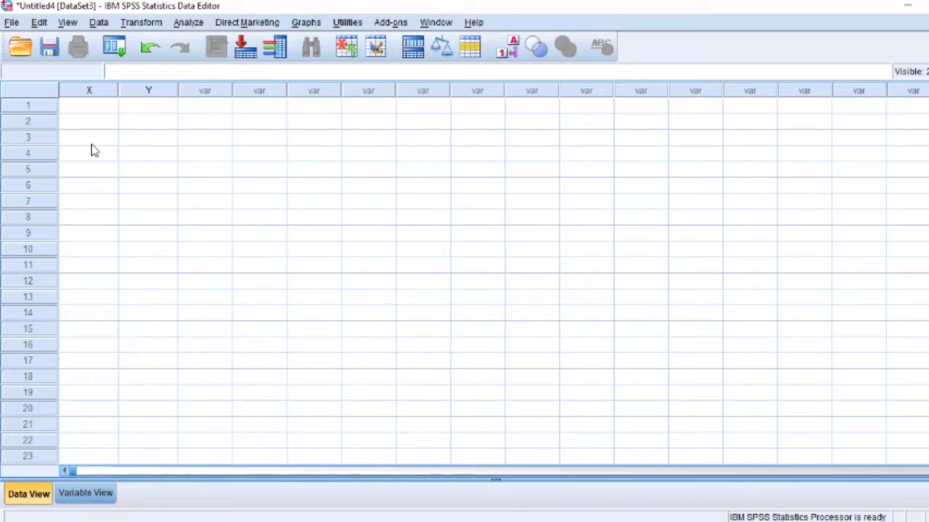
{"action": "left_click", "coordinate": [92, 109]}
{"action": "right_click", "coordinate": [93, 109]}
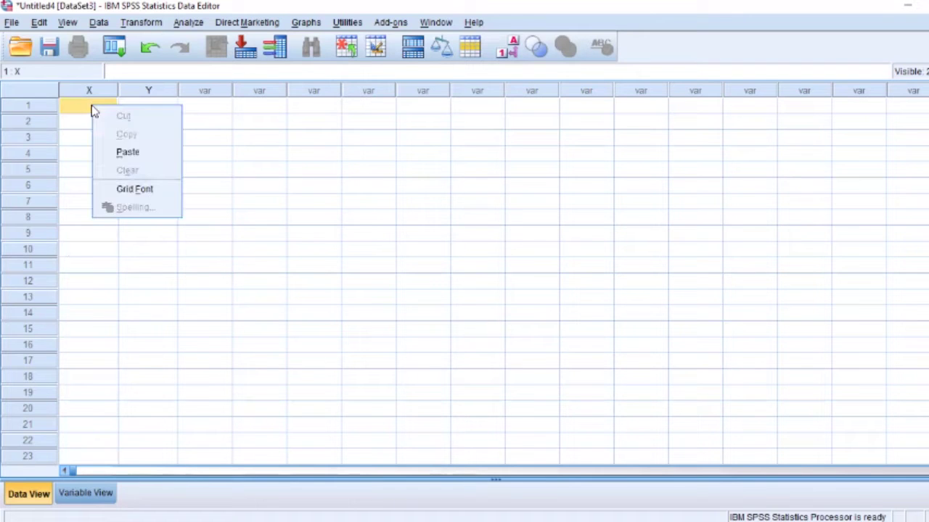
{"action": "left_click", "coordinate": [124, 152]}
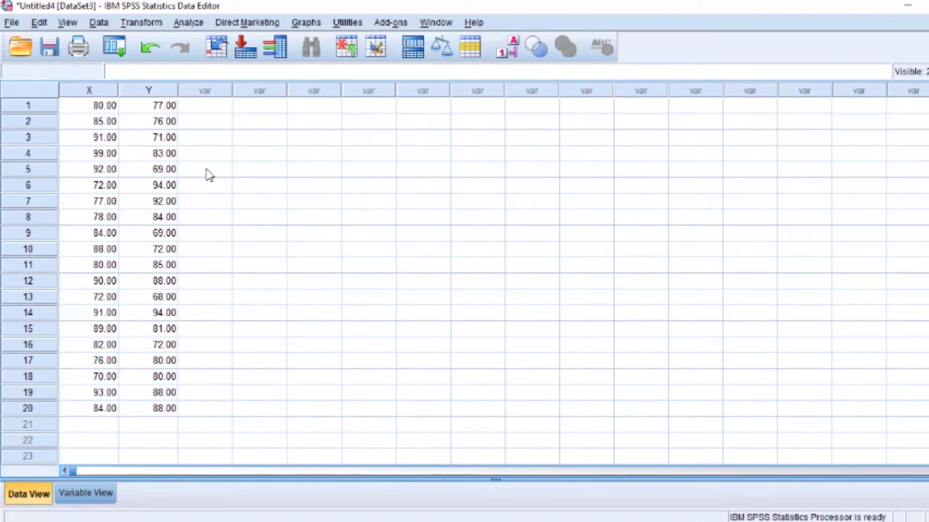
- Set up a Frequencies analysis with Motivasi Kerja [X] as the analysed variable
{"action": "left_click", "coordinate": [189, 23]}
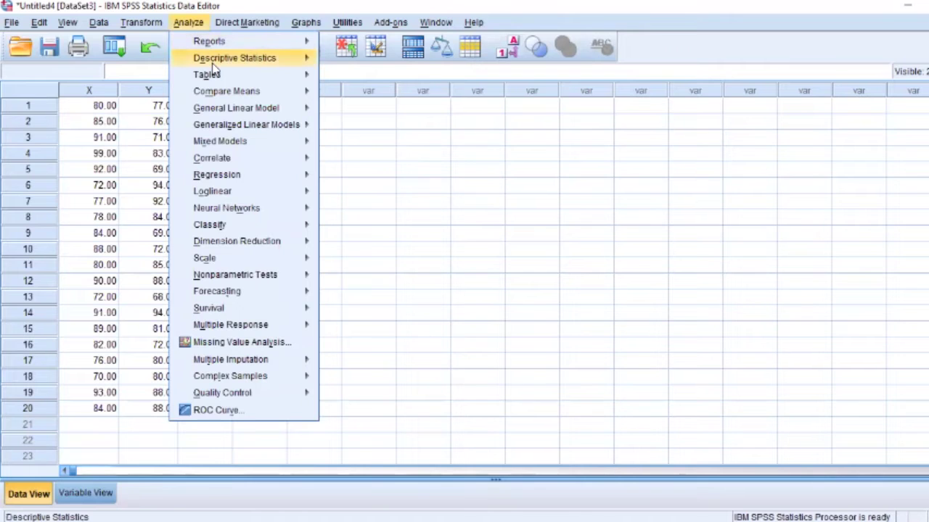
{"action": "mouse_move", "coordinate": [214, 60]}
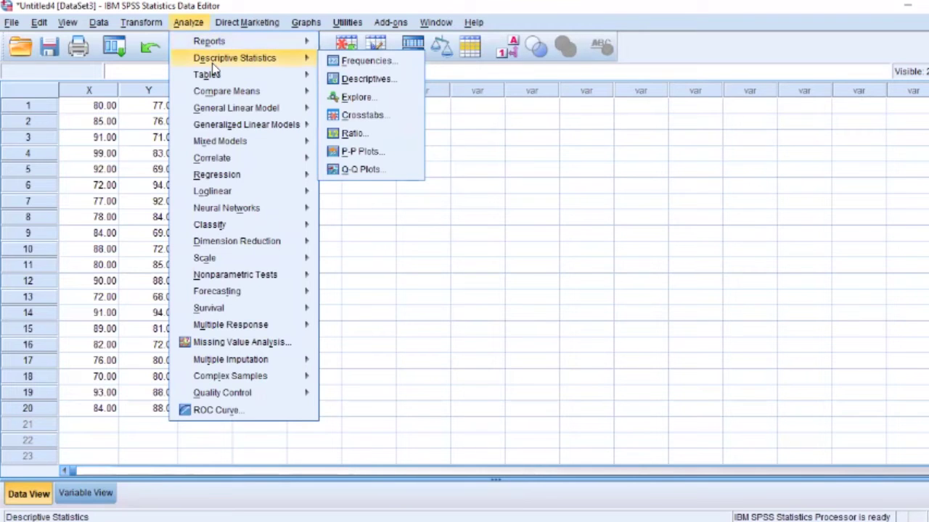
{"action": "left_click", "coordinate": [345, 64]}
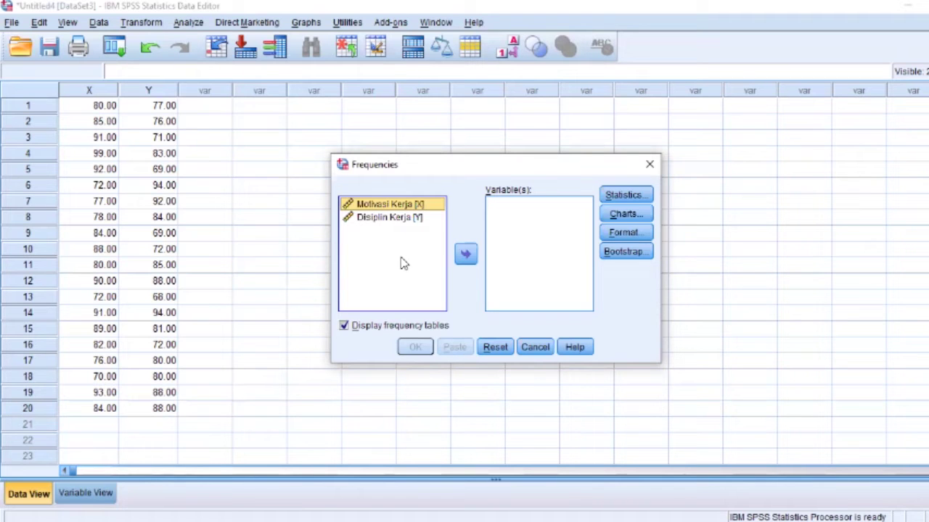
{"action": "left_click", "coordinate": [408, 218]}
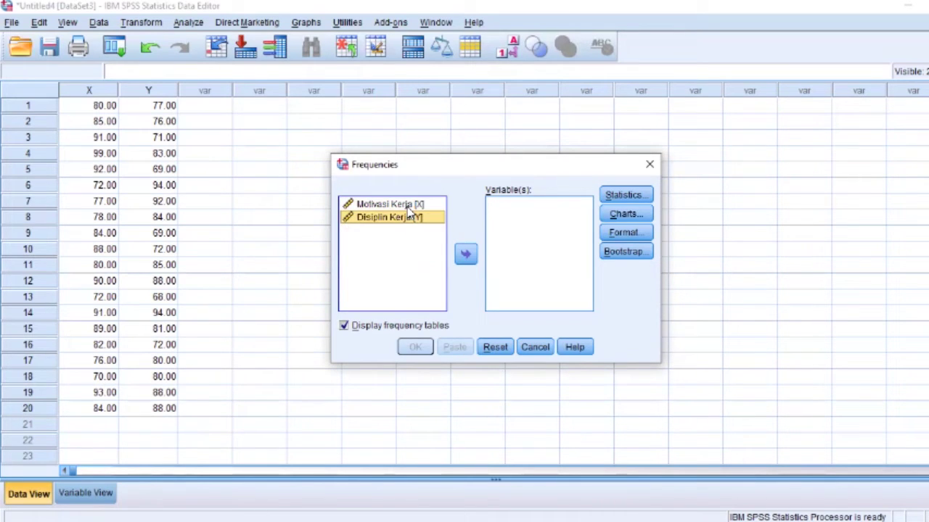
{"action": "left_click", "coordinate": [409, 207]}
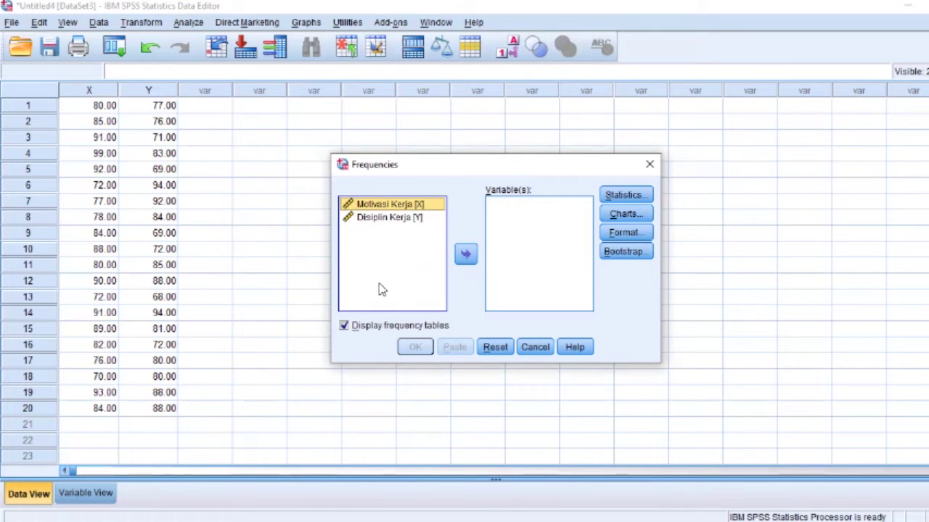
{"action": "left_click", "coordinate": [465, 255]}
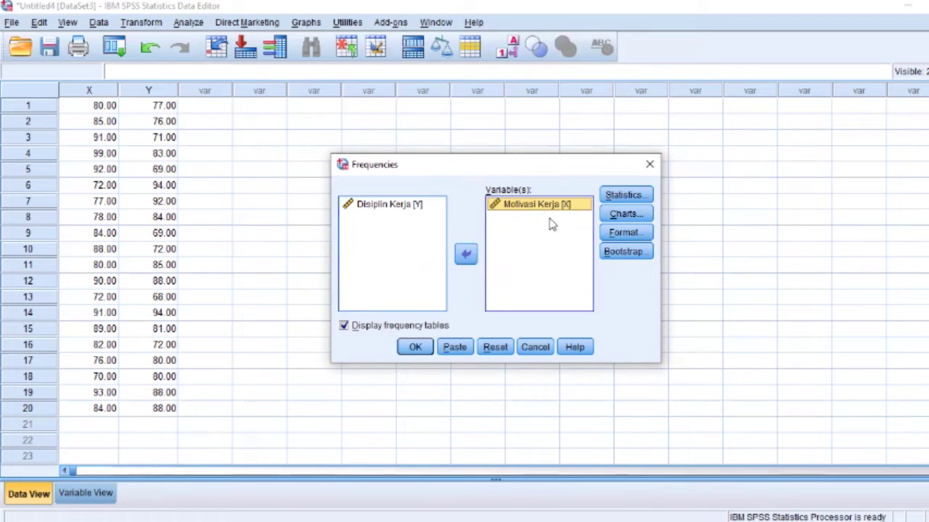
- Include the mean, median, mode and sum in the Frequencies statistics
{"action": "left_click", "coordinate": [608, 197]}
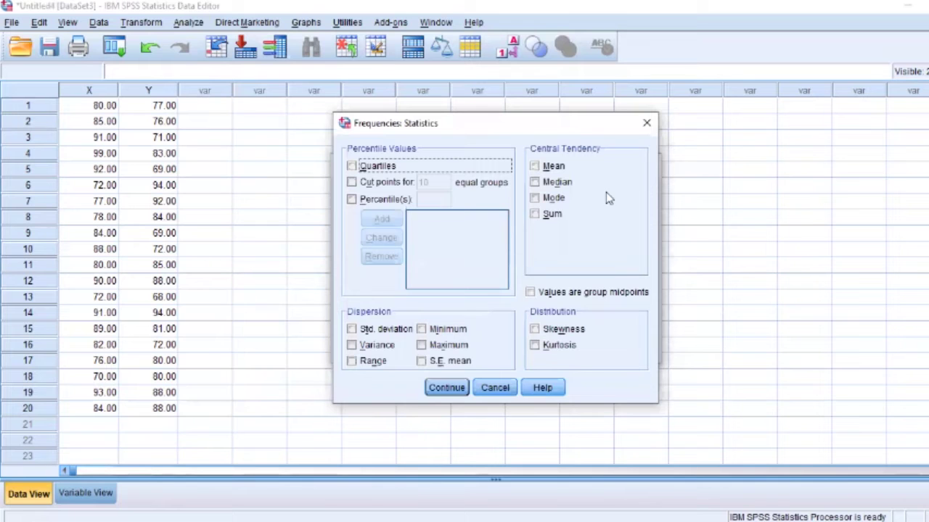
{"action": "left_click", "coordinate": [536, 166]}
{"action": "left_click", "coordinate": [536, 182]}
{"action": "left_click", "coordinate": [535, 198]}
{"action": "left_click", "coordinate": [534, 215]}
- Add standard deviation, variance, range, minimum, maximum and S.E. mean to the requested statistics and accept the selection
{"action": "left_click", "coordinate": [370, 331]}
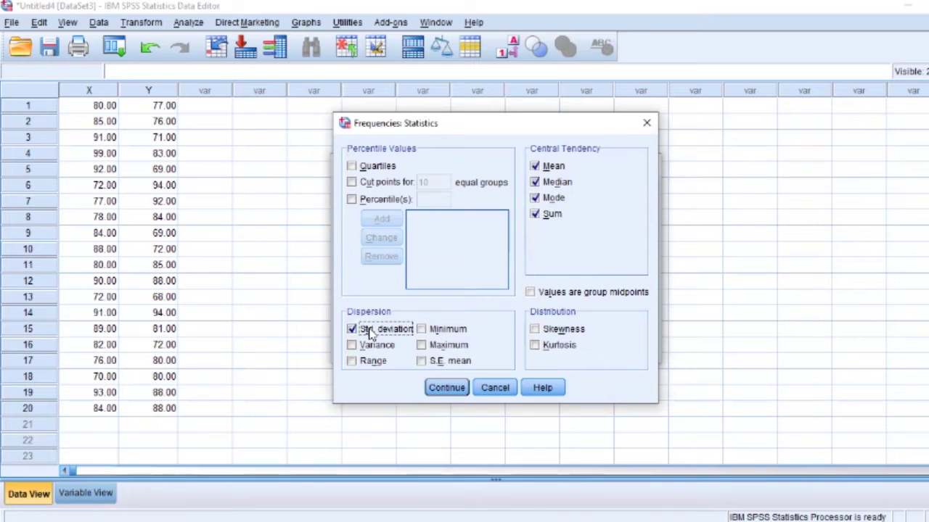
{"action": "left_click", "coordinate": [370, 347]}
{"action": "left_click", "coordinate": [371, 363]}
{"action": "left_click", "coordinate": [434, 331]}
{"action": "left_click", "coordinate": [432, 347]}
{"action": "left_click", "coordinate": [425, 364]}
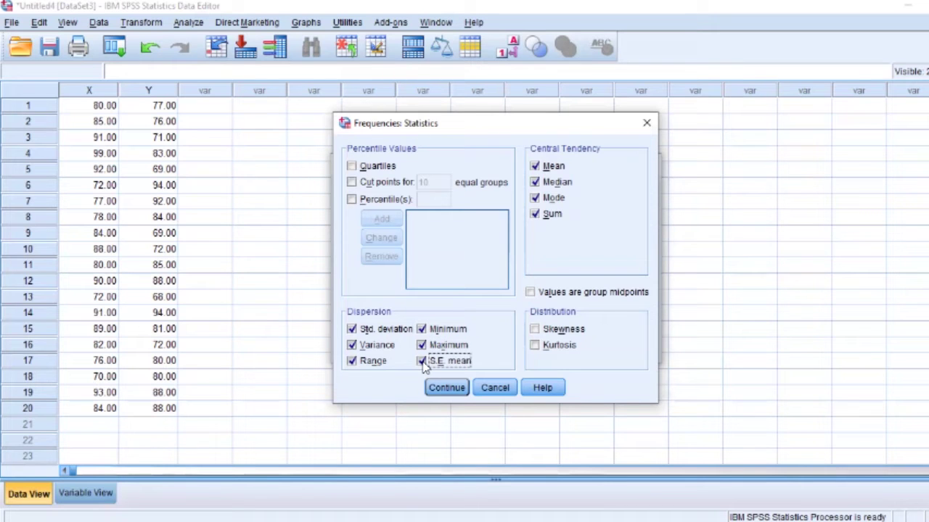
{"action": "left_click", "coordinate": [445, 387]}
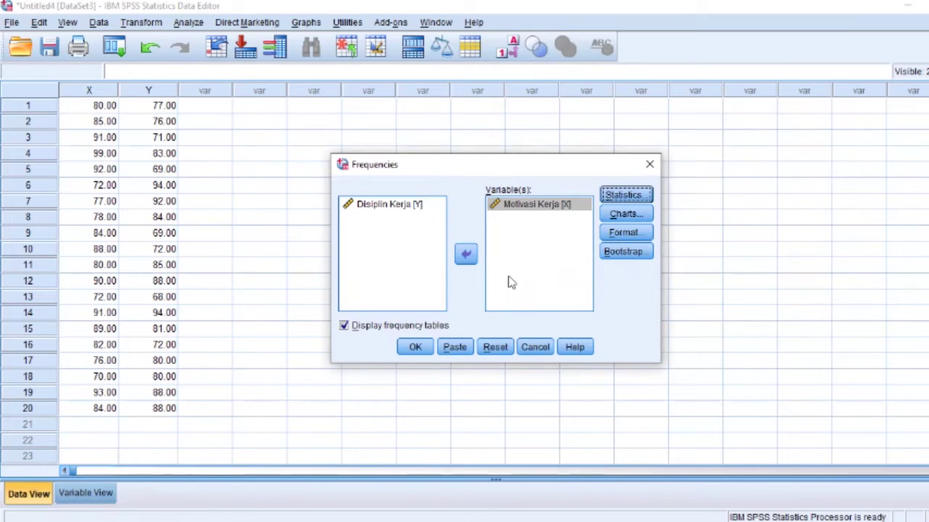
- Request a histogram with a normal curve and run the Frequencies analysis for Motivasi Kerja
{"action": "left_click", "coordinate": [617, 218]}
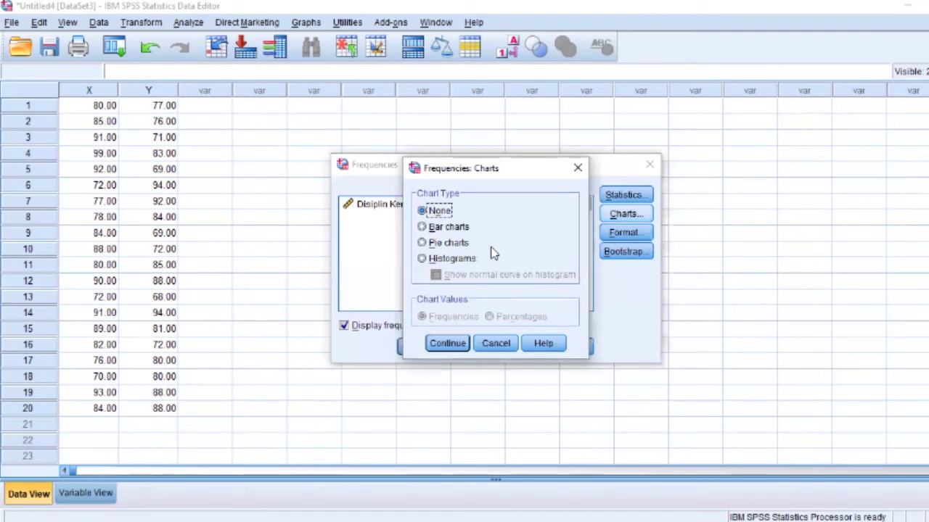
{"action": "left_click", "coordinate": [440, 261]}
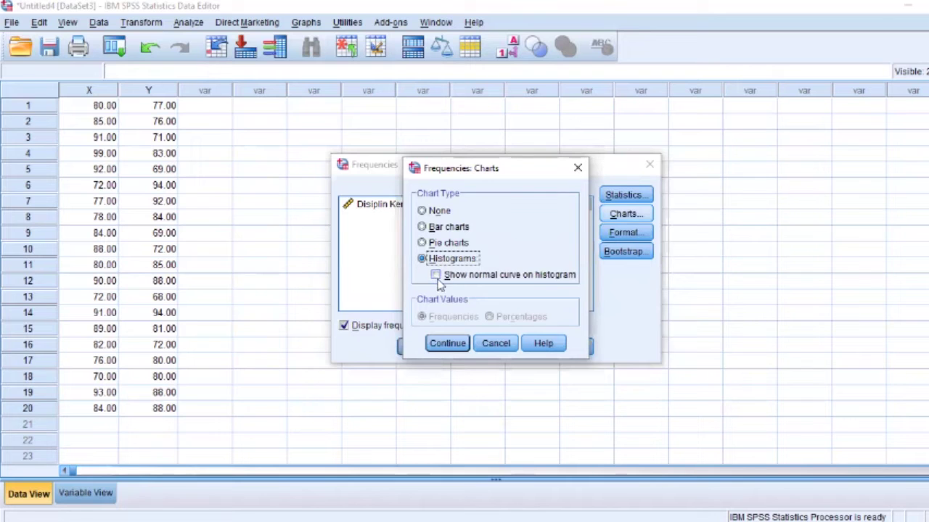
{"action": "left_click", "coordinate": [436, 277]}
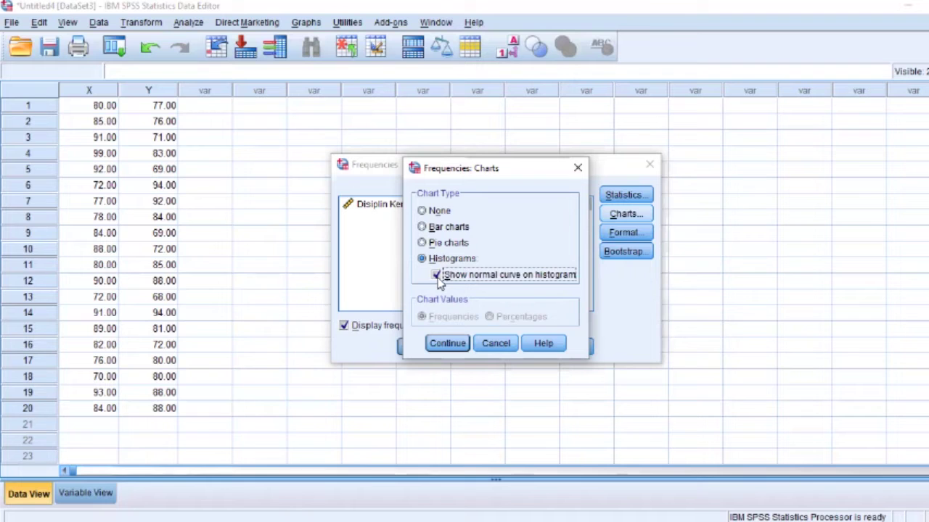
{"action": "left_click", "coordinate": [446, 341]}
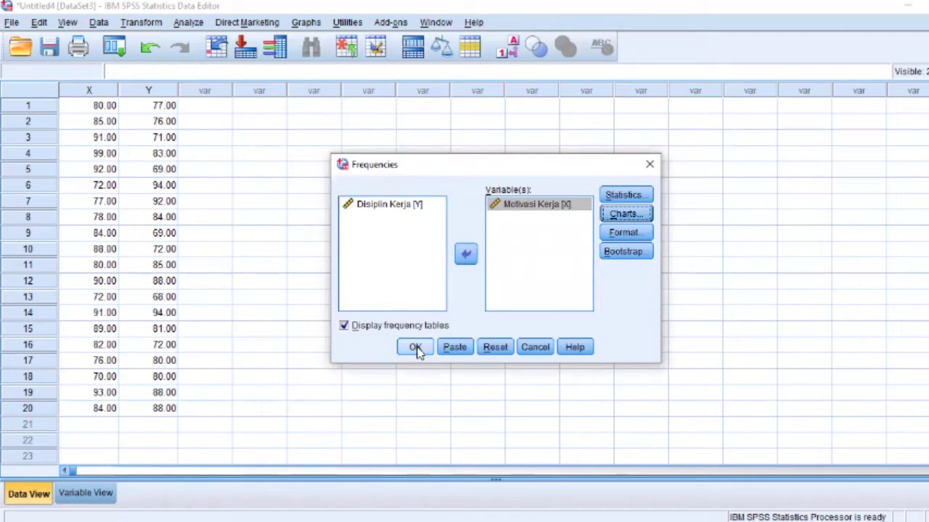
{"action": "left_click", "coordinate": [415, 348]}
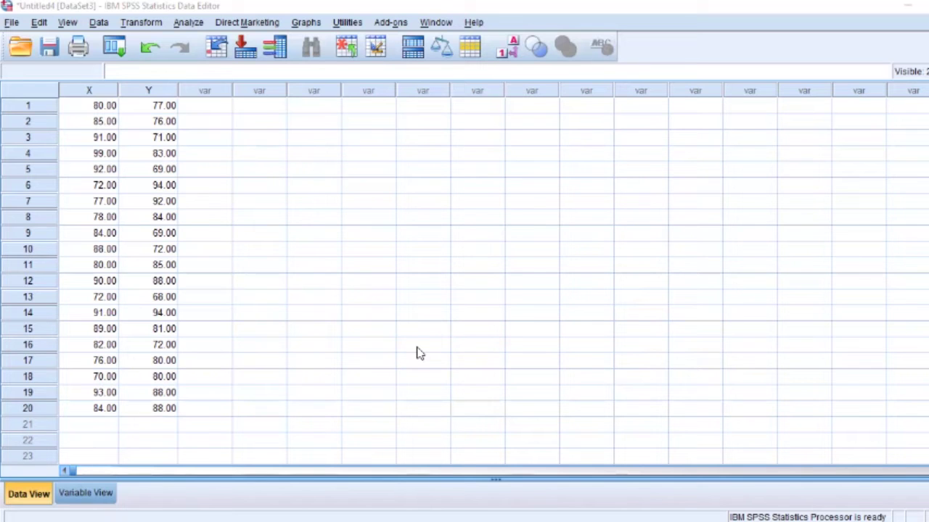
- Replace Motivasi Kerja [X] with Disiplin Kerja [Y] in the Frequencies analysis and run it with the same statistics and chart settings
{"action": "left_click", "coordinate": [189, 23]}
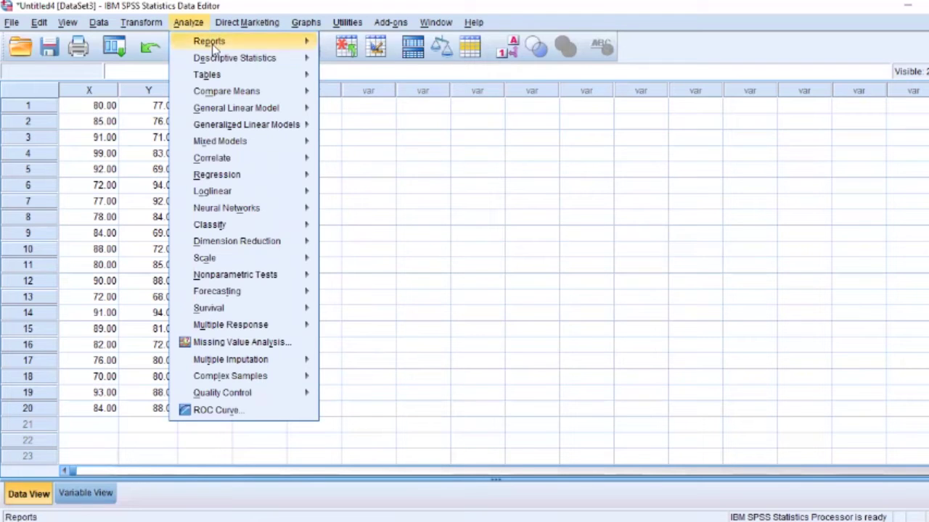
{"action": "mouse_move", "coordinate": [220, 58]}
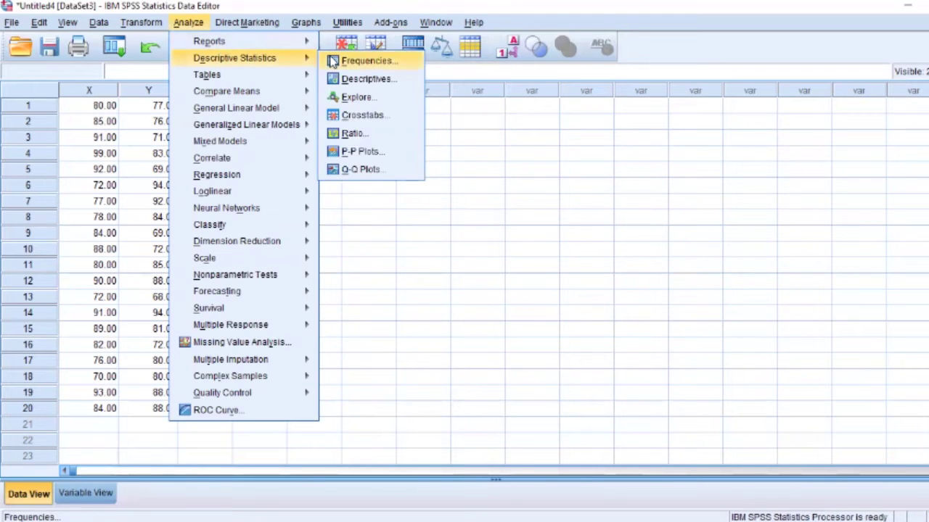
{"action": "left_click", "coordinate": [363, 61]}
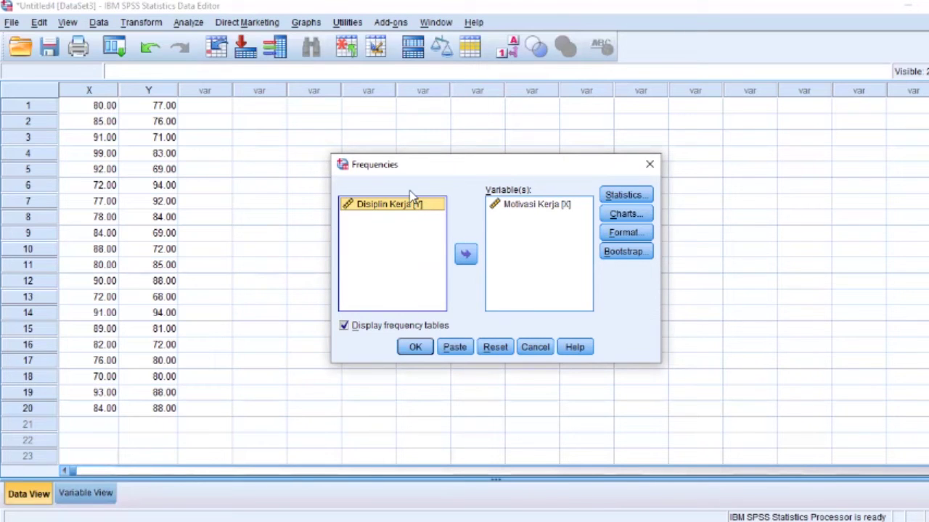
{"action": "left_click", "coordinate": [412, 208]}
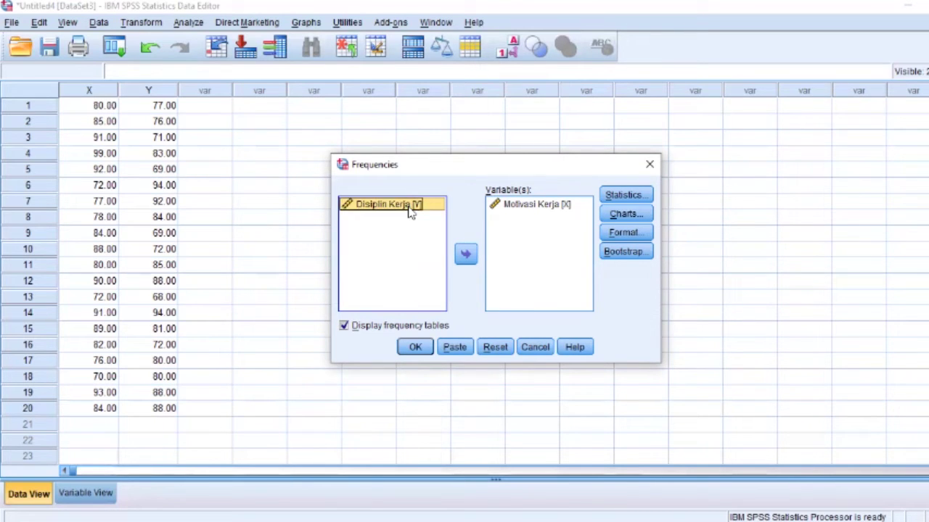
{"action": "left_click", "coordinate": [466, 256]}
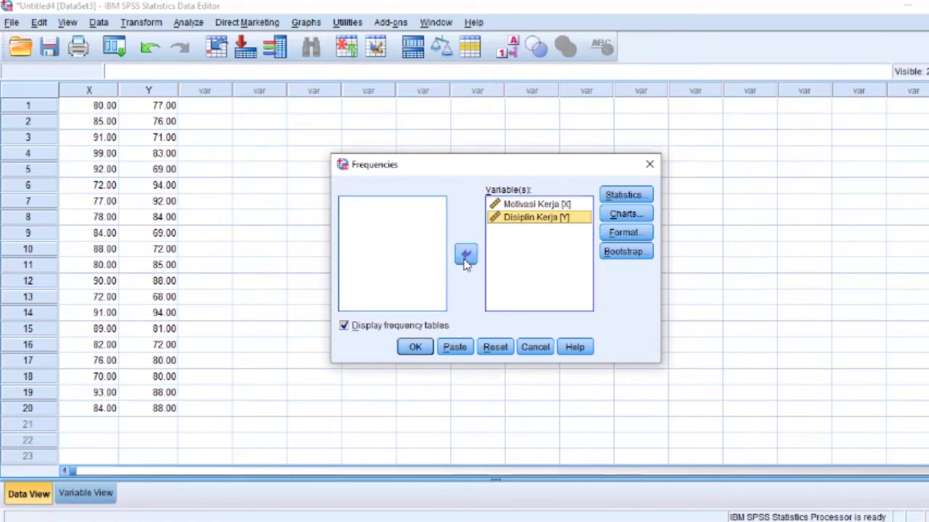
{"action": "left_click", "coordinate": [535, 206]}
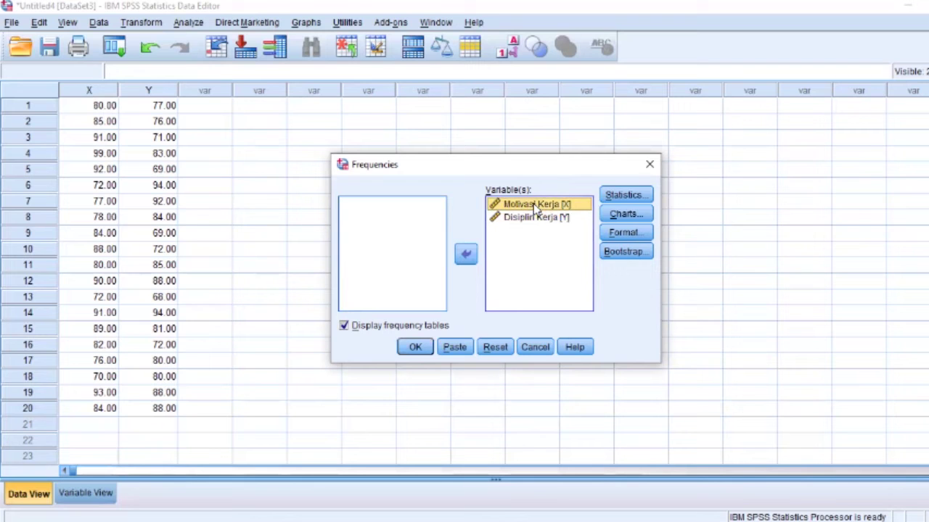
{"action": "left_click", "coordinate": [466, 255]}
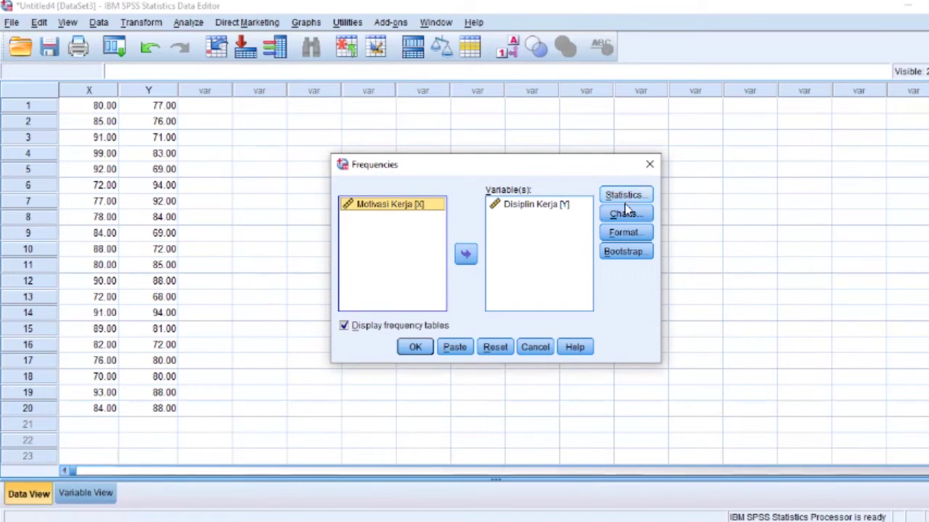
{"action": "left_click", "coordinate": [420, 347]}
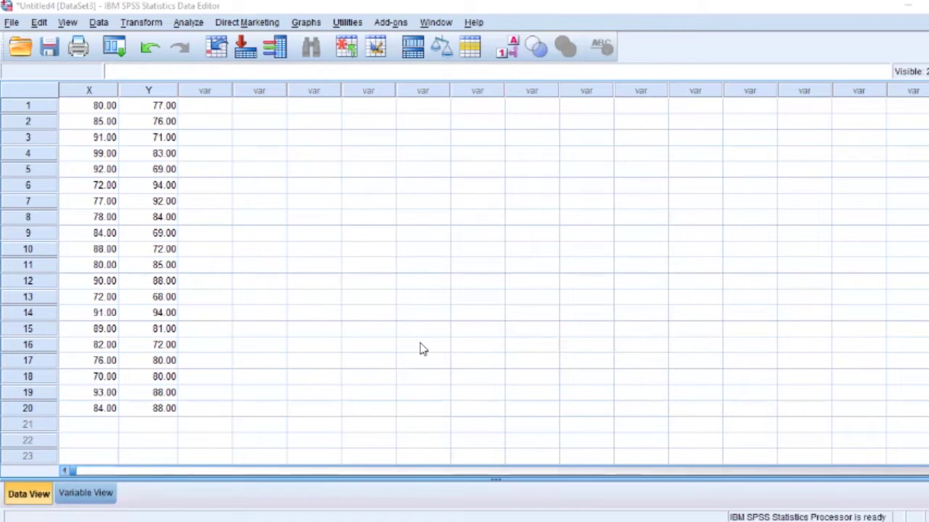
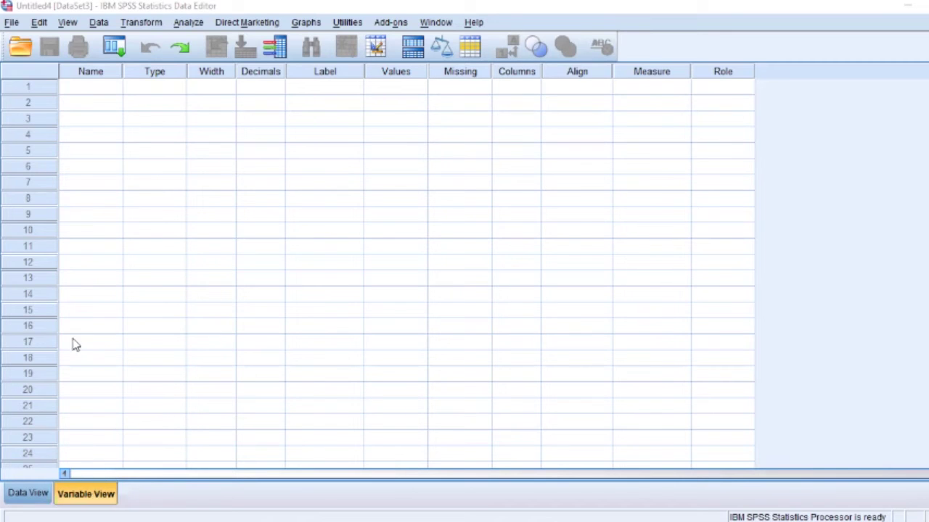
- Define two numeric variables named Kelompok and Skor in the empty dataset
{"action": "left_click", "coordinate": [84, 89]}
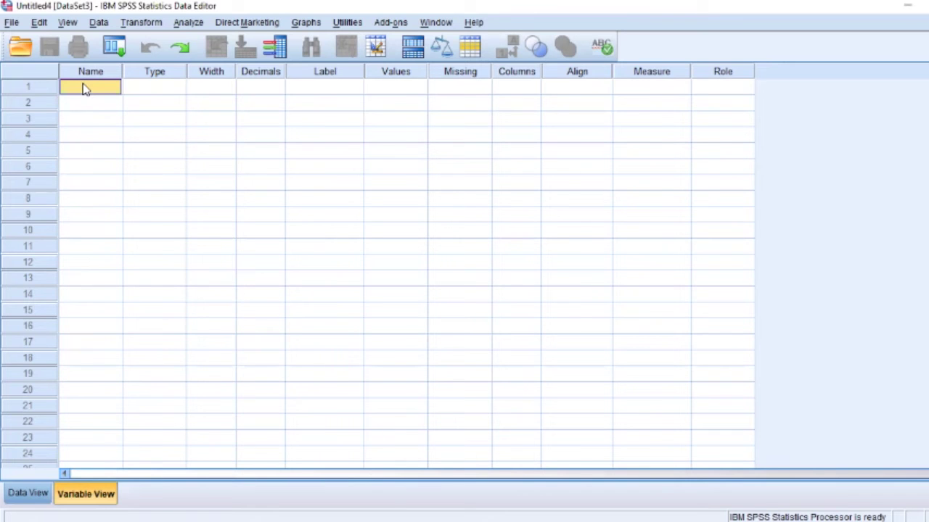
{"action": "type", "text": "Kelompok"}
{"action": "key", "text": "BackSpace"}
{"action": "key", "text": "BackSpace"}
{"action": "type", "text": "pok"}
{"action": "left_click", "coordinate": [91, 101]}
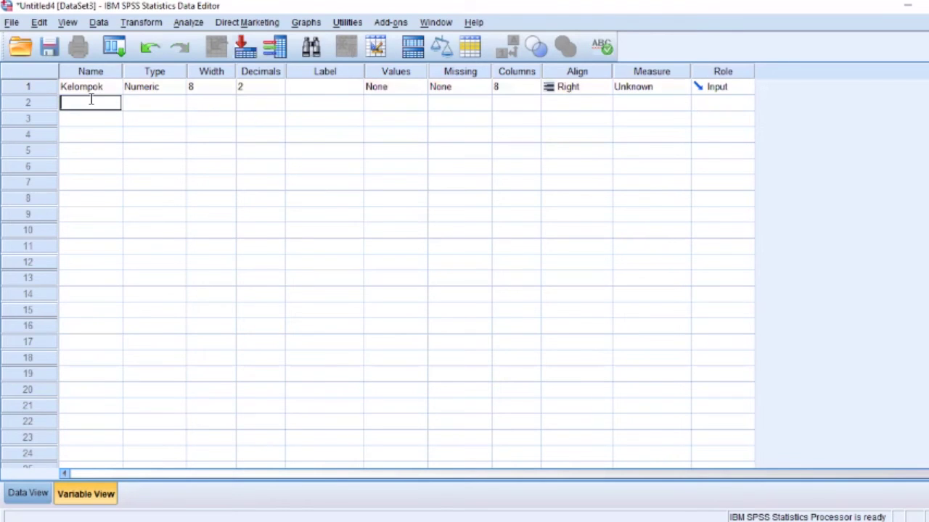
{"action": "type", "text": "Skor"}
{"action": "key", "text": "Return"}
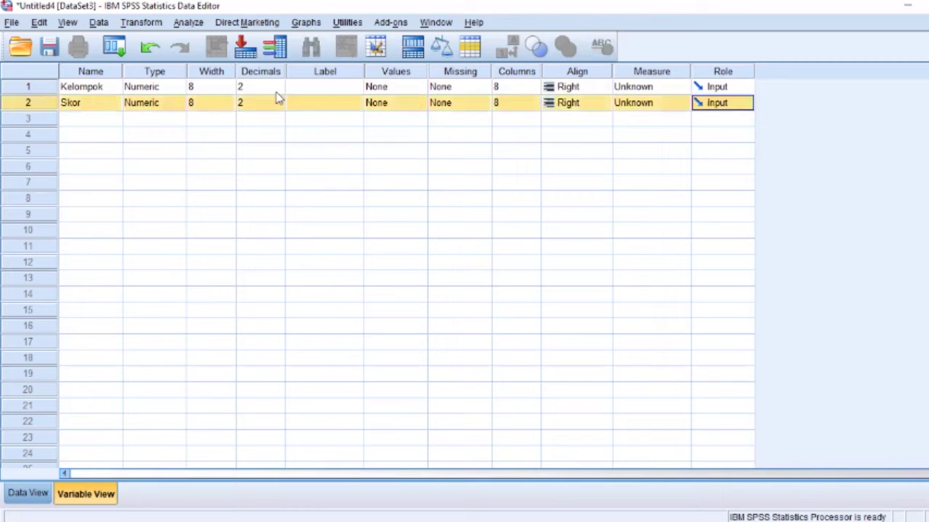
- Add a value label to the Kelompok variable that assigns 1 to Motivasi Kerja
{"action": "left_click", "coordinate": [389, 87]}
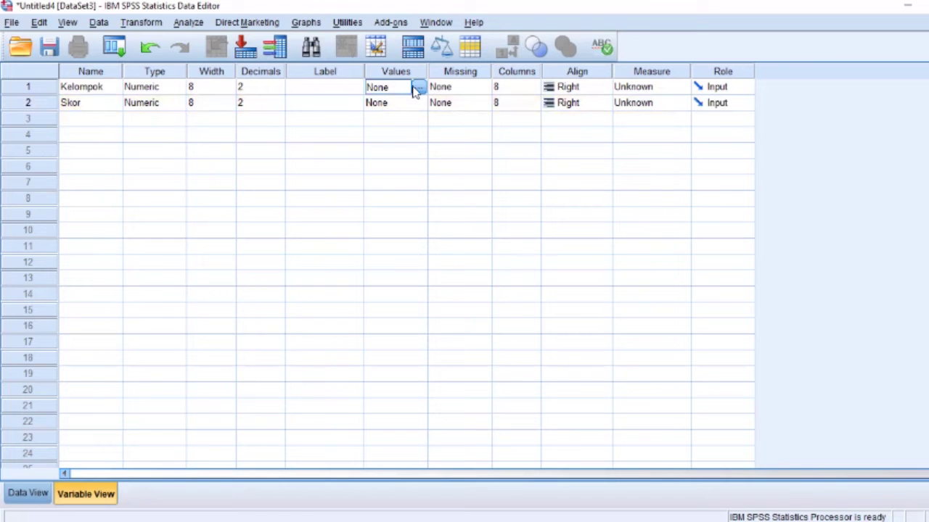
{"action": "left_click", "coordinate": [419, 87]}
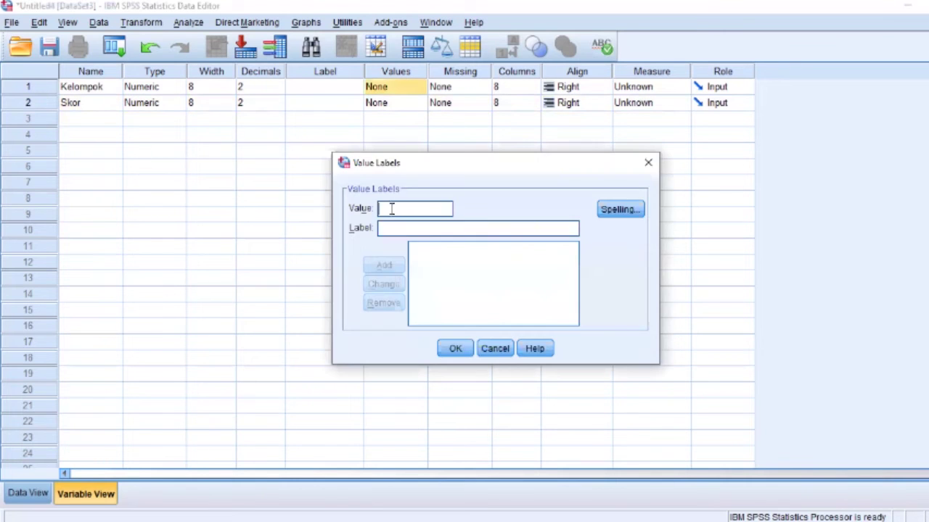
{"action": "type", "text": "1"}
{"action": "left_click", "coordinate": [390, 228]}
{"action": "type", "text": "M"}
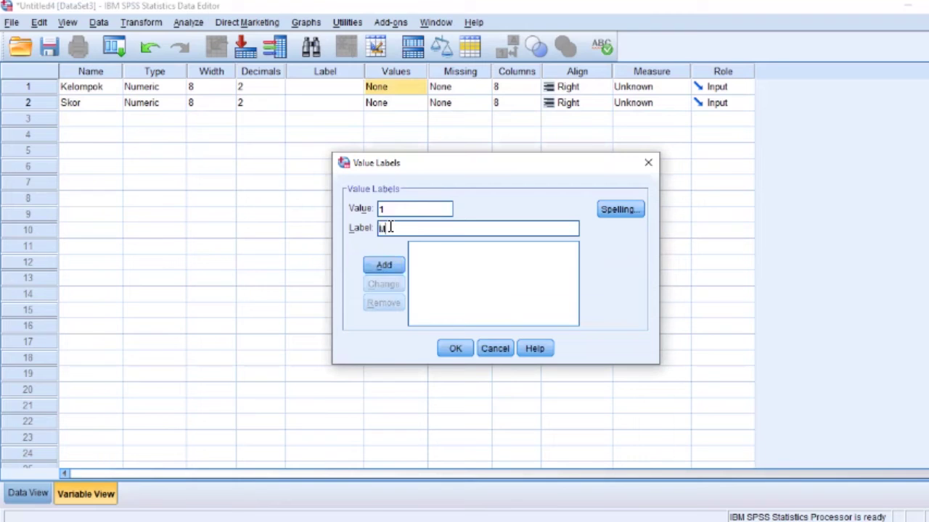
{"action": "type", "text": "otivasi Kerja"}
{"action": "key", "text": "Return"}
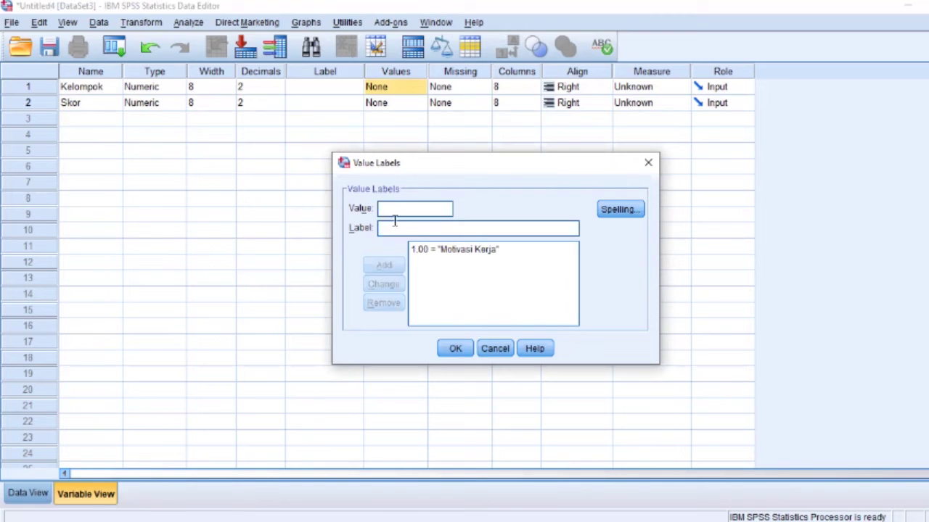
- Add a second Kelompok value label assigning 2 to Disiplin Kerja and accept the value labels
{"action": "type", "text": "2"}
{"action": "left_click", "coordinate": [389, 232]}
{"action": "type", "text": "D"}
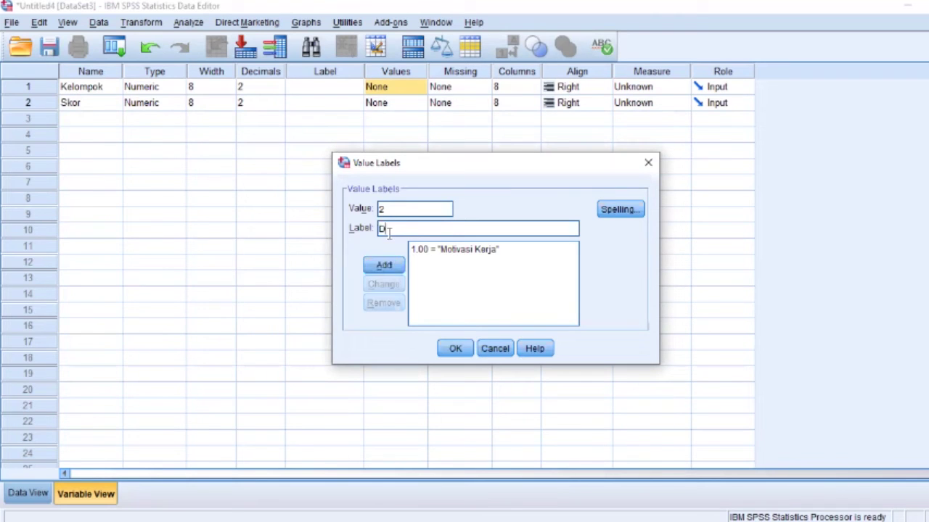
{"action": "type", "text": "isiplin Kerja"}
{"action": "left_click", "coordinate": [381, 265]}
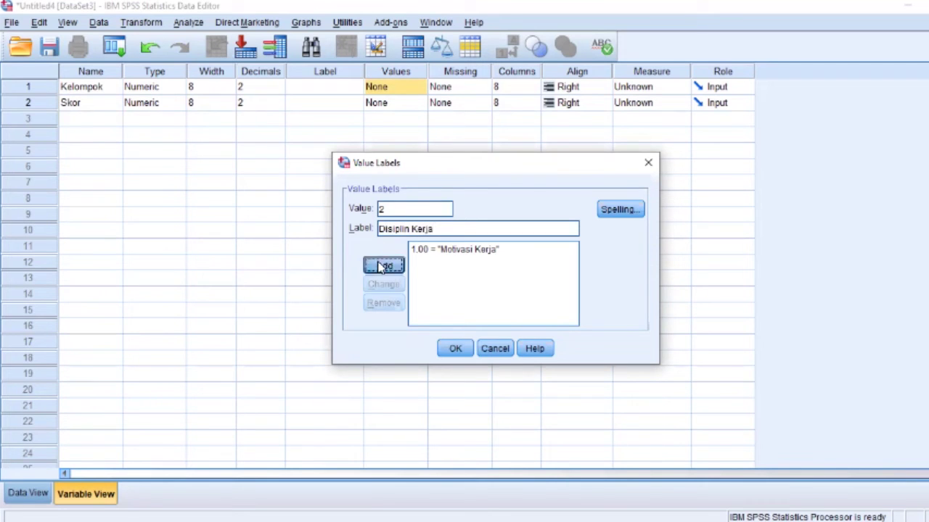
{"action": "left_click", "coordinate": [455, 351]}
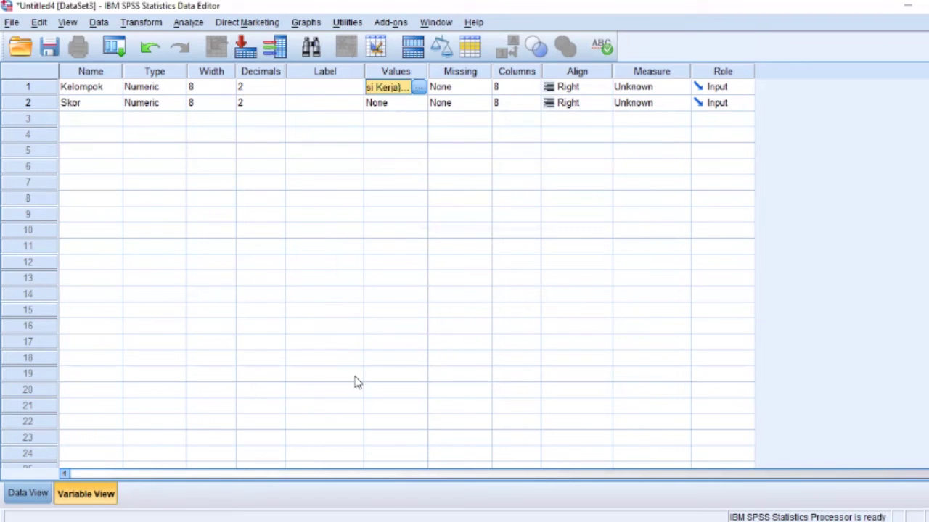
- Paste the copied group and score data into the Kelompok and Skor columns from the first case and review the rows
{"action": "left_click", "coordinate": [19, 499]}
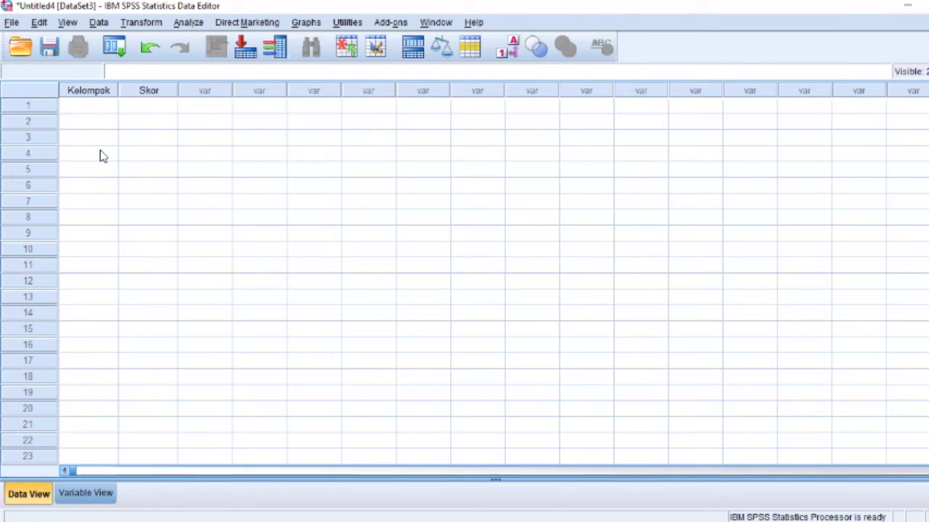
{"action": "left_click", "coordinate": [86, 112]}
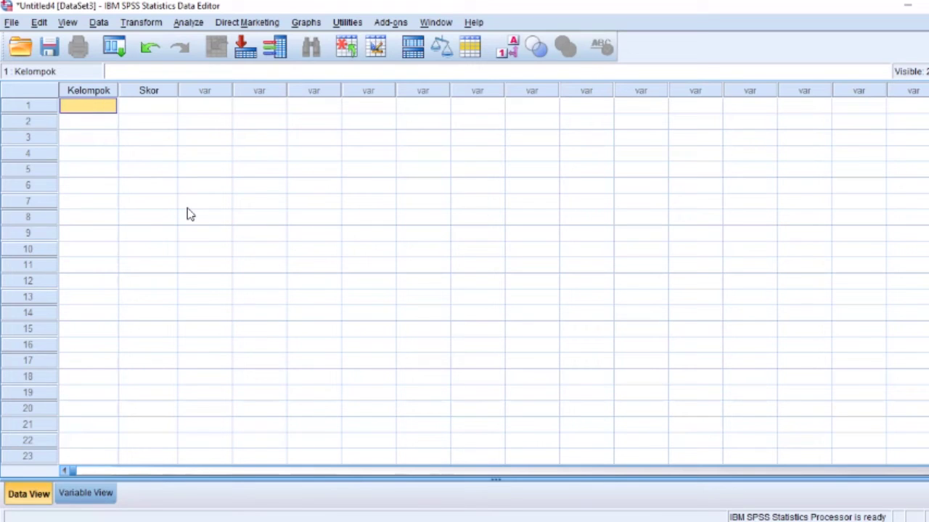
{"action": "right_click", "coordinate": [93, 113]}
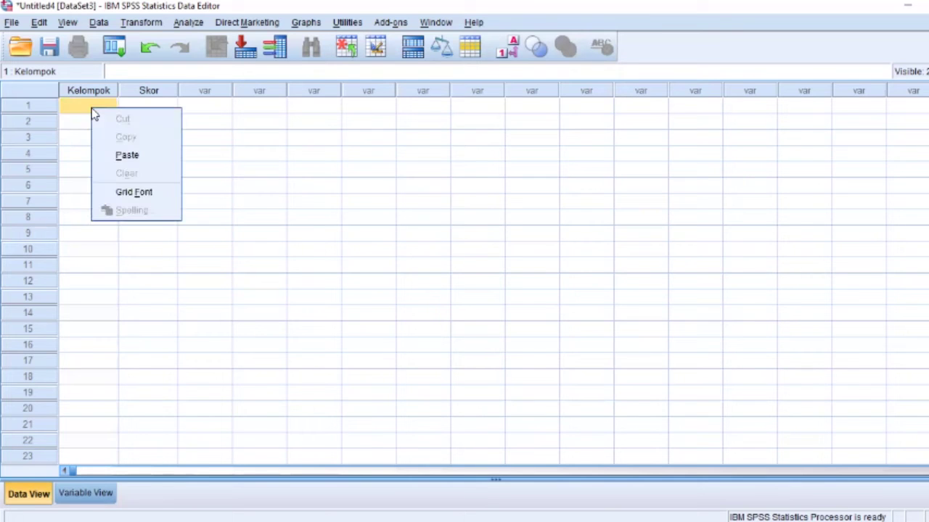
{"action": "left_click", "coordinate": [120, 155]}
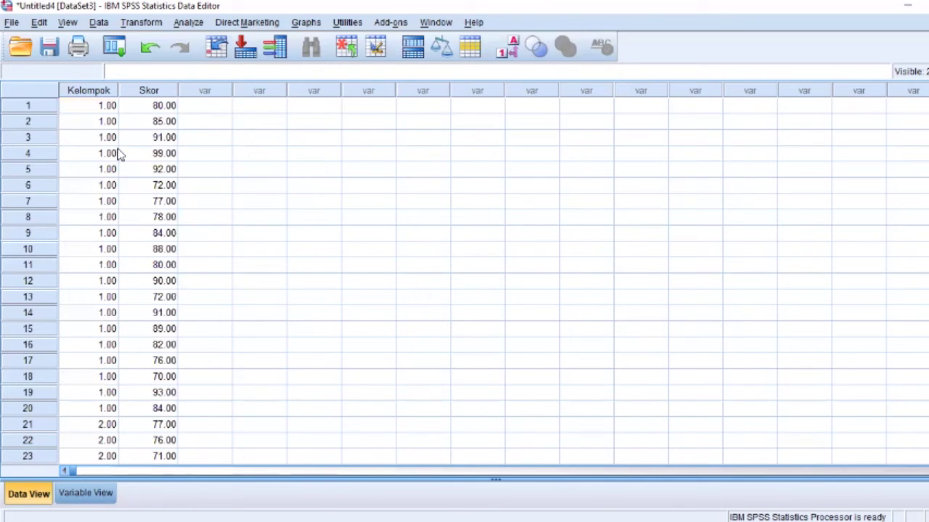
{"action": "scroll", "coordinate": [120, 155], "scroll_direction": "down", "scroll_amount": 8}
{"action": "scroll", "coordinate": [120, 154], "scroll_direction": "up", "scroll_amount": 6}
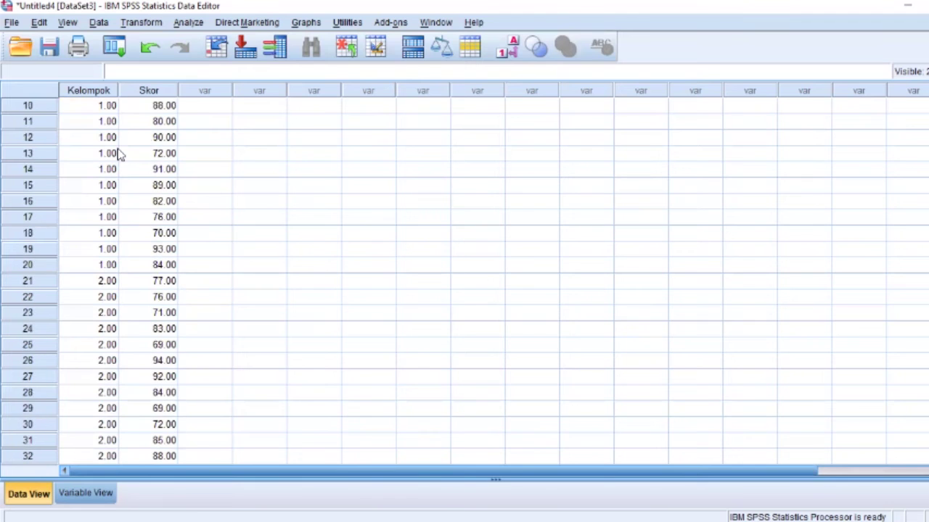
{"action": "scroll", "coordinate": [120, 154], "scroll_direction": "up", "scroll_amount": 2}
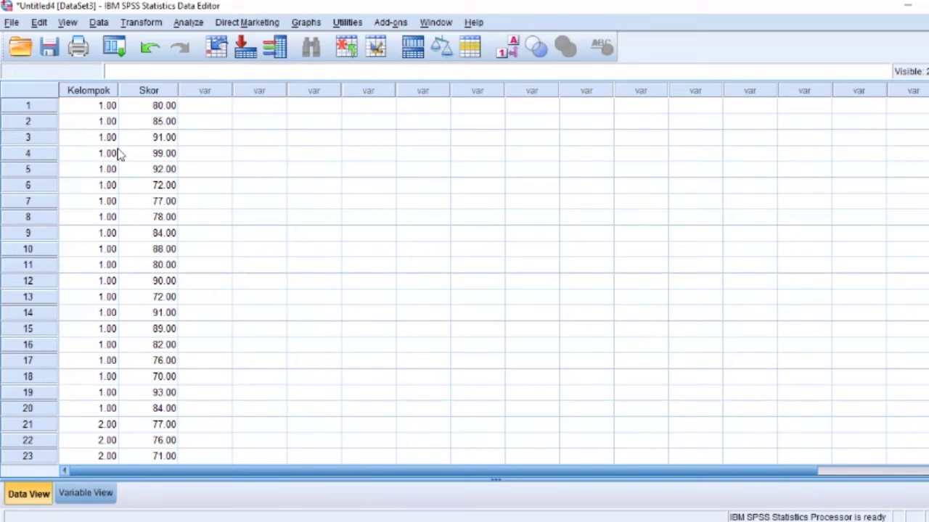
- Set up a Univariate general linear model with Kelompok as the fixed factor and Skor as the dependent variable
{"action": "left_click", "coordinate": [190, 24]}
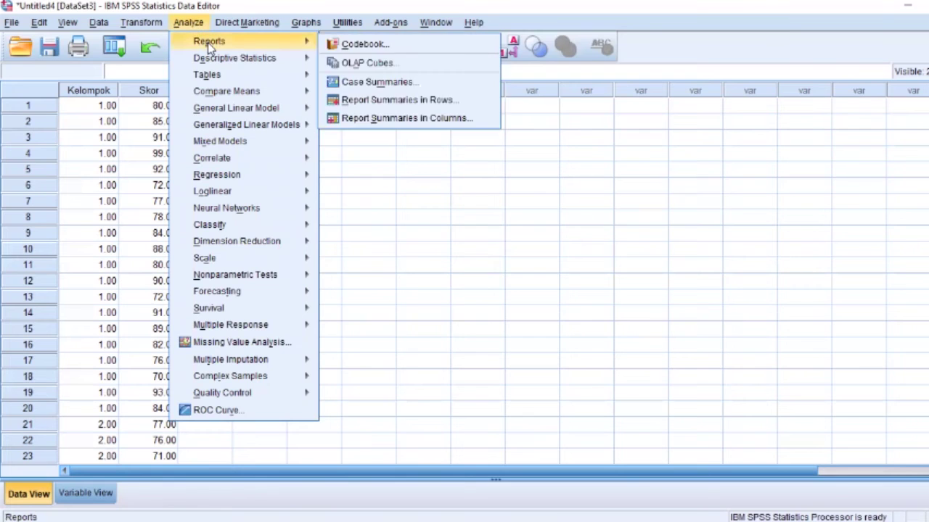
{"action": "mouse_move", "coordinate": [223, 114]}
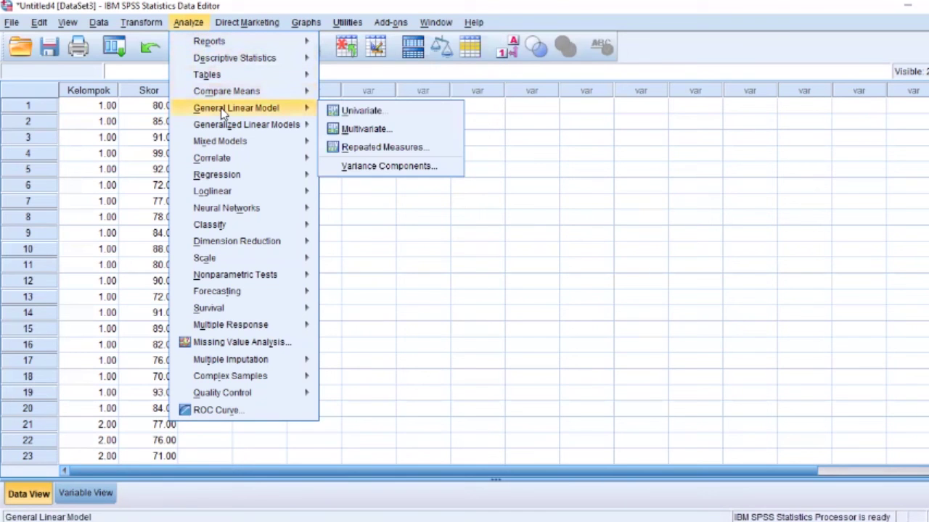
{"action": "left_click", "coordinate": [338, 112]}
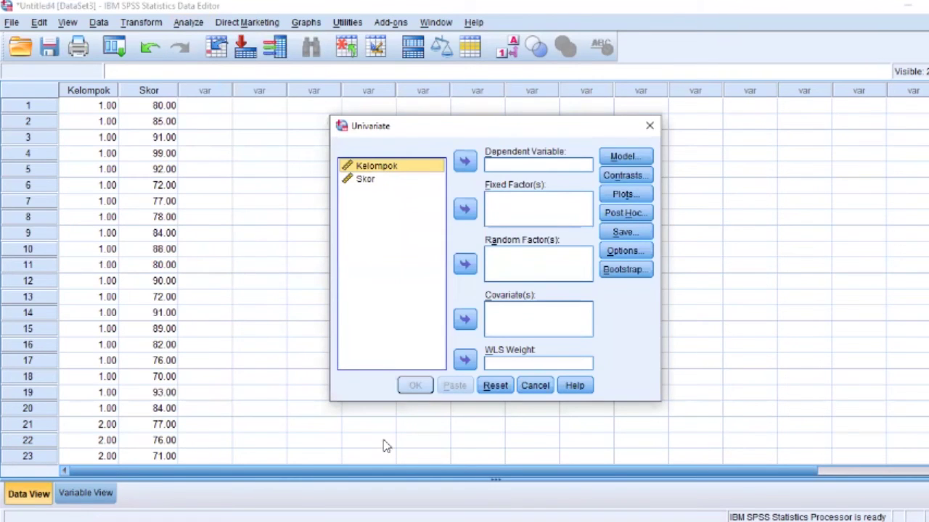
{"action": "left_click", "coordinate": [407, 171]}
{"action": "left_click", "coordinate": [465, 209]}
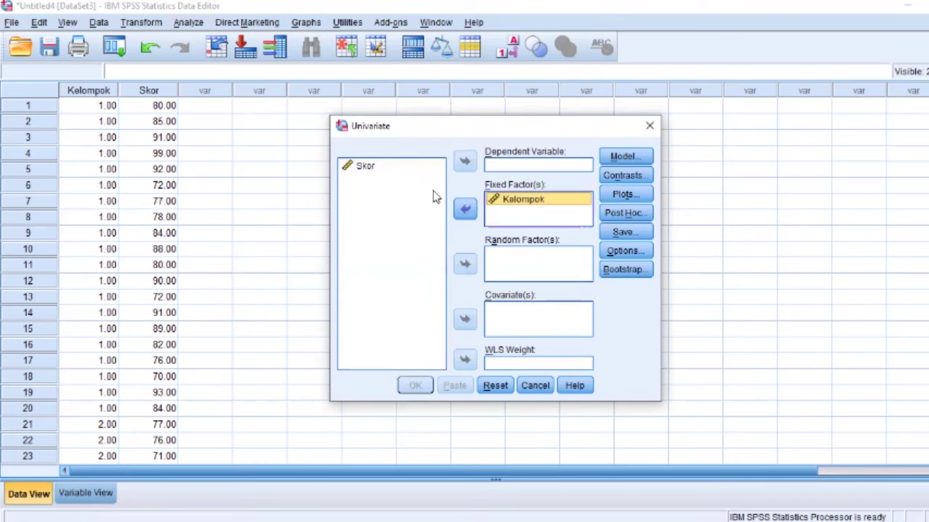
{"action": "left_click", "coordinate": [401, 171]}
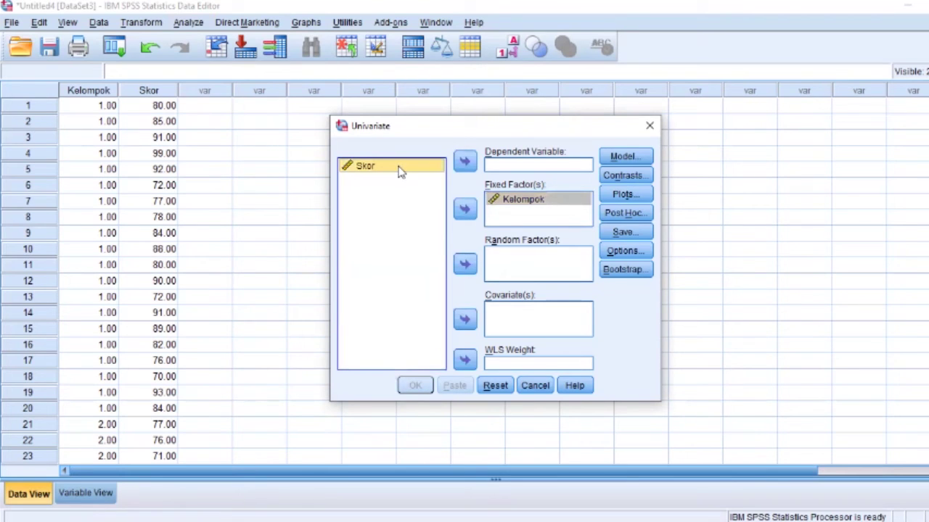
{"action": "left_click", "coordinate": [466, 162]}
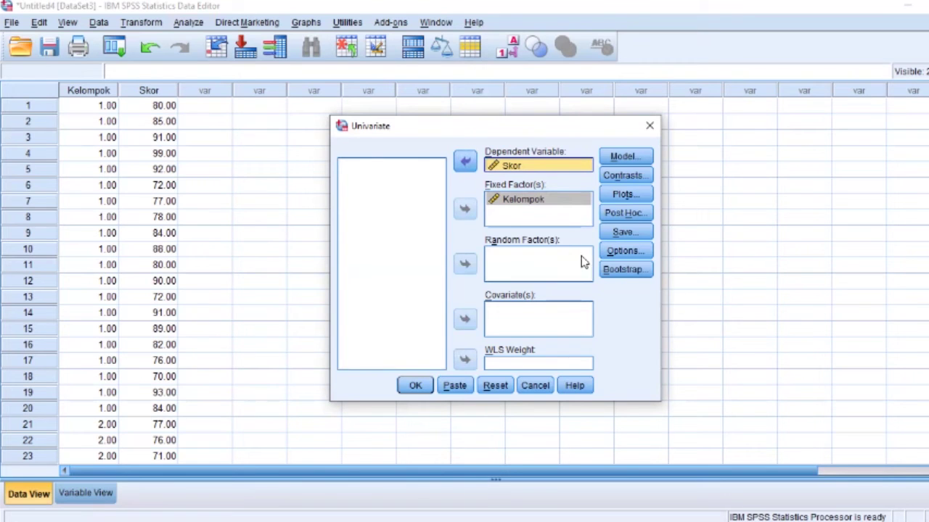
- Request means for (OVERALL) and Kelompok plus homogeneity tests, and run the Univariate analysis
{"action": "left_click", "coordinate": [616, 259]}
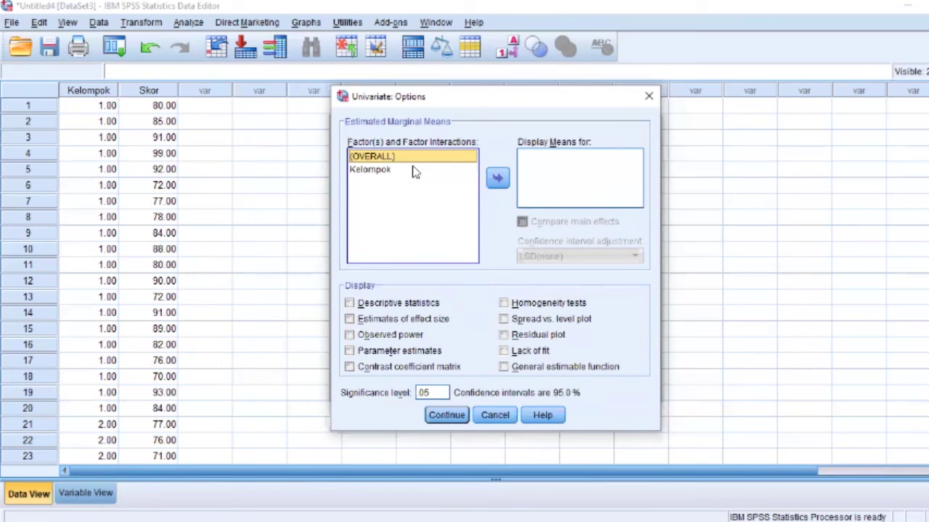
{"action": "left_click", "coordinate": [415, 171], "text": "shift"}
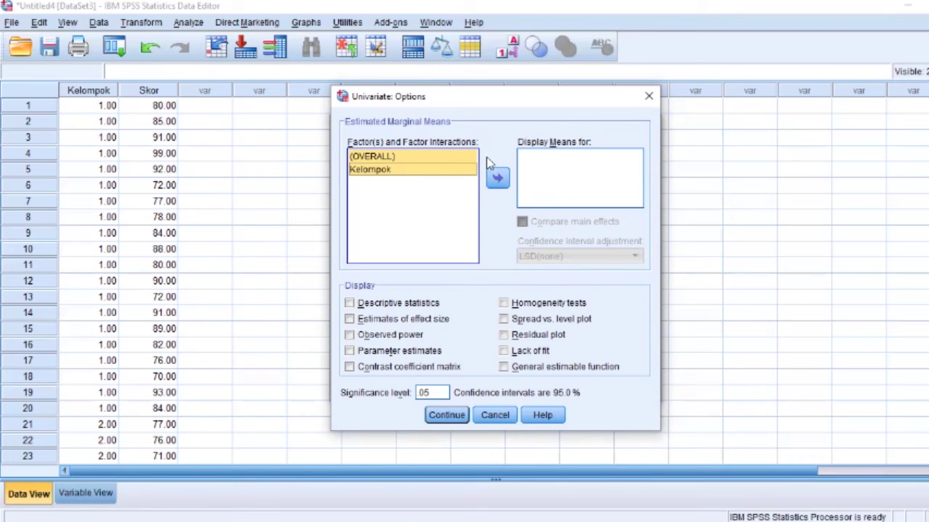
{"action": "left_click", "coordinate": [497, 182]}
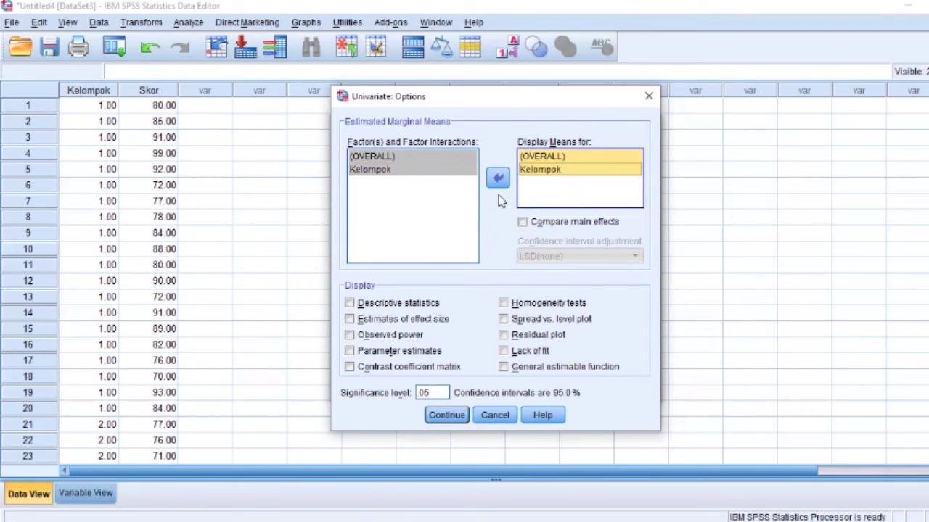
{"action": "left_click", "coordinate": [504, 304]}
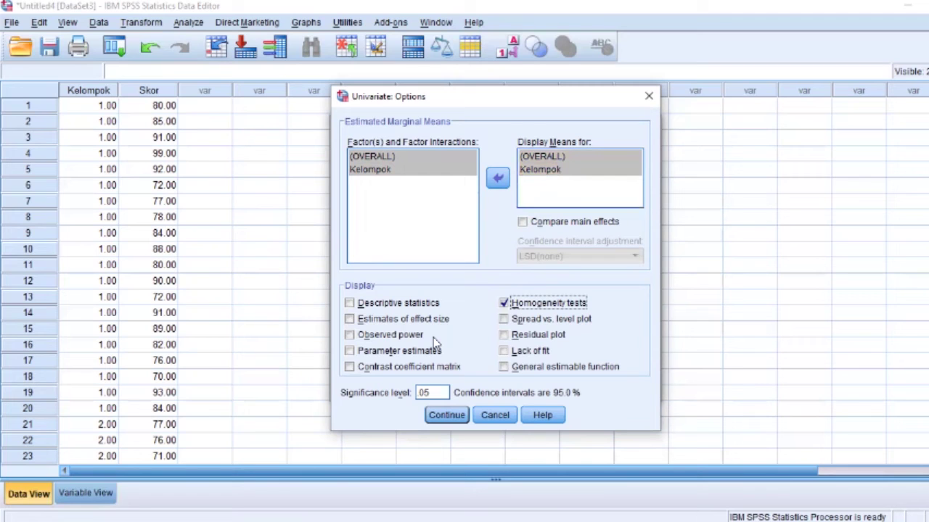
{"action": "left_click", "coordinate": [446, 415]}
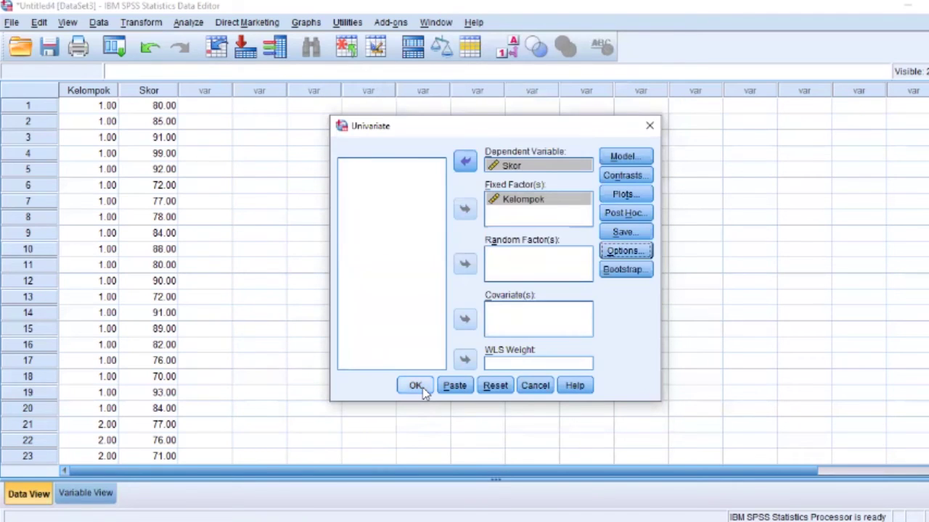
{"action": "left_click", "coordinate": [416, 386]}
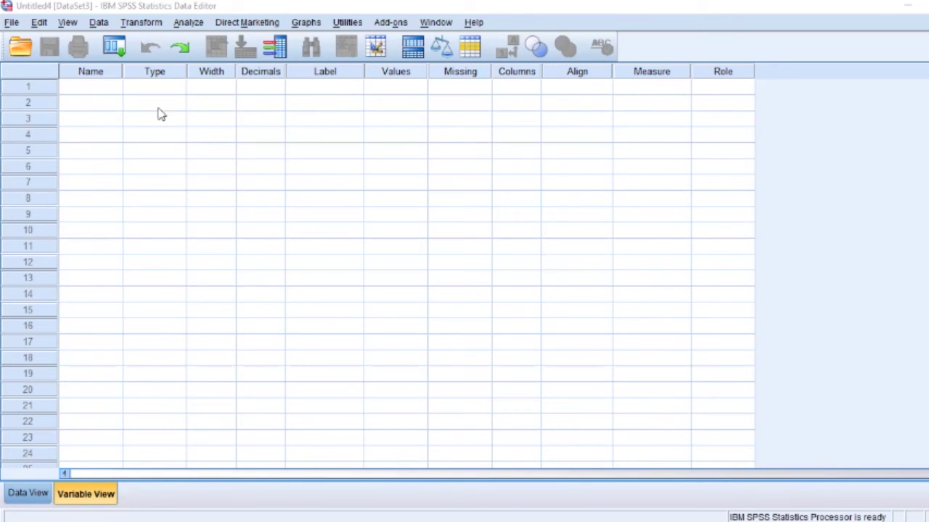
- Define two numeric variables named X and Y in the empty dataset
{"action": "left_click", "coordinate": [107, 91]}
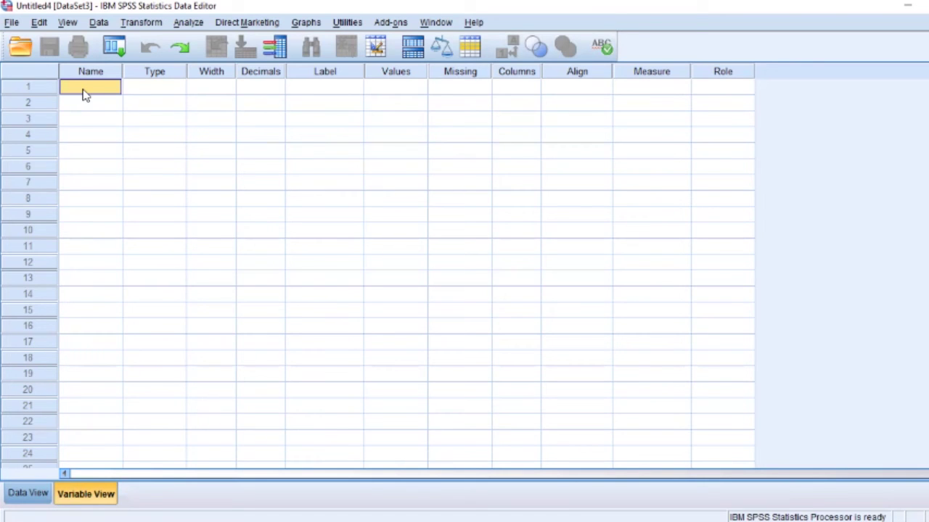
{"action": "type", "text": "x"}
{"action": "left_click", "coordinate": [86, 108]}
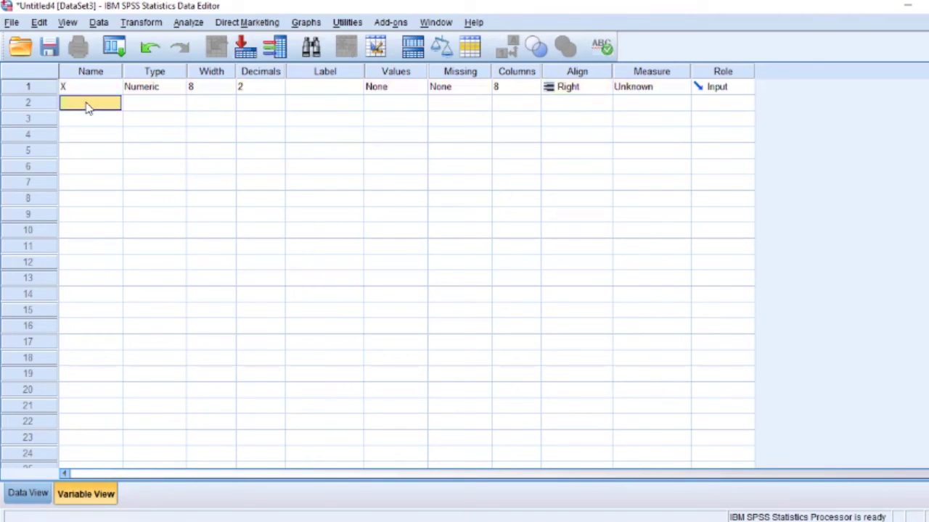
{"action": "type", "text": "Y"}
{"action": "key", "text": "Return"}
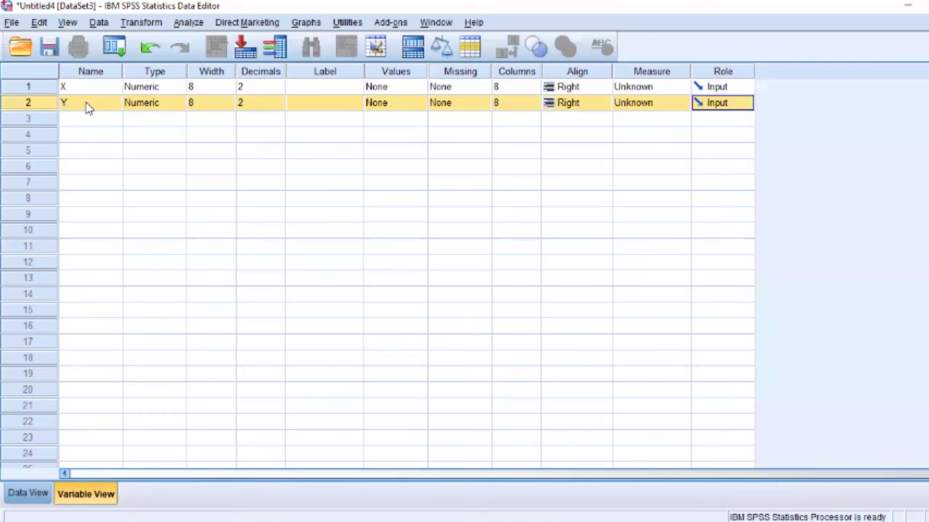
- Label variable X as Motivasi Kerja and variable Y as Disiplin Kerja
{"action": "left_click", "coordinate": [336, 88]}
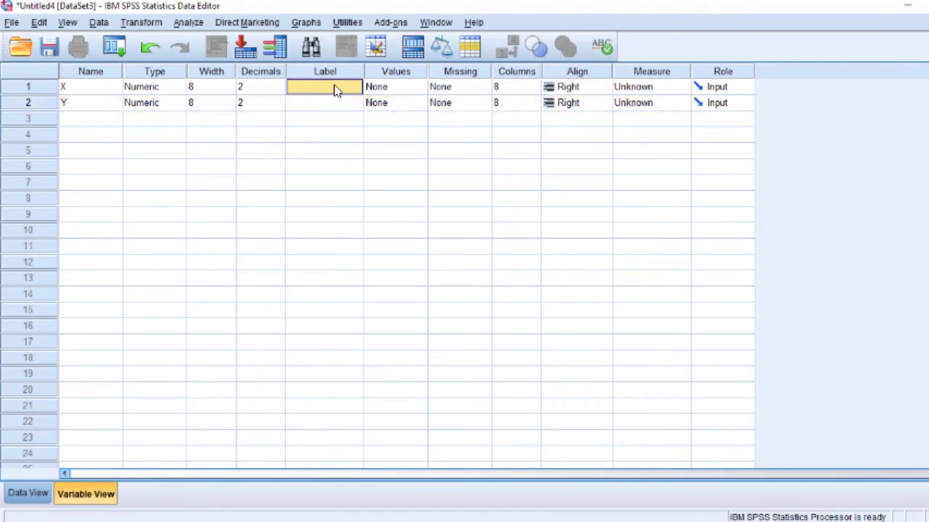
{"action": "type", "text": "Motivasi K"}
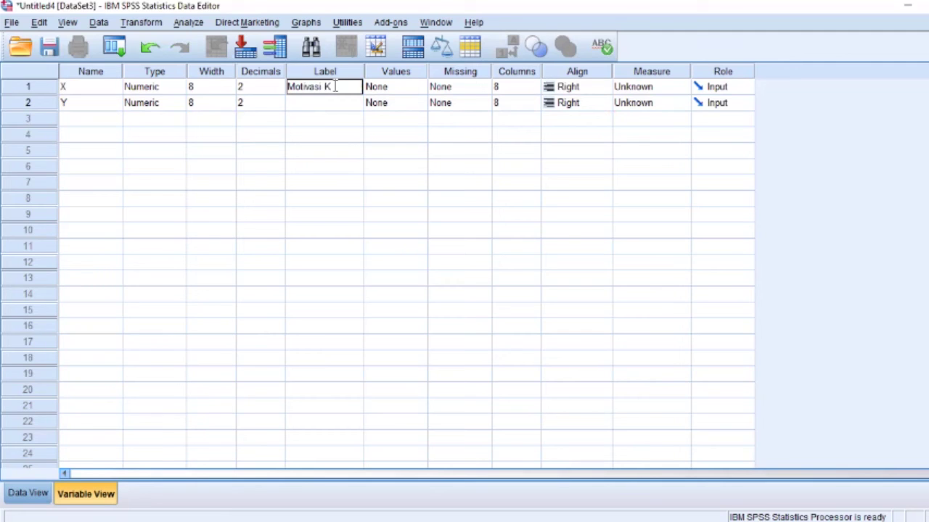
{"action": "type", "text": "erja"}
{"action": "left_click", "coordinate": [334, 103]}
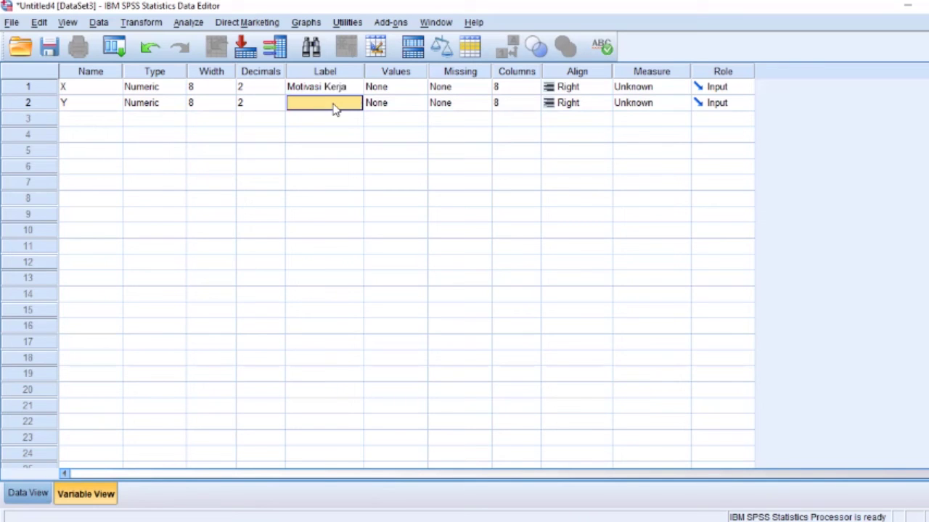
{"action": "type", "text": "Disiplin Kerja"}
{"action": "key", "text": "Return"}
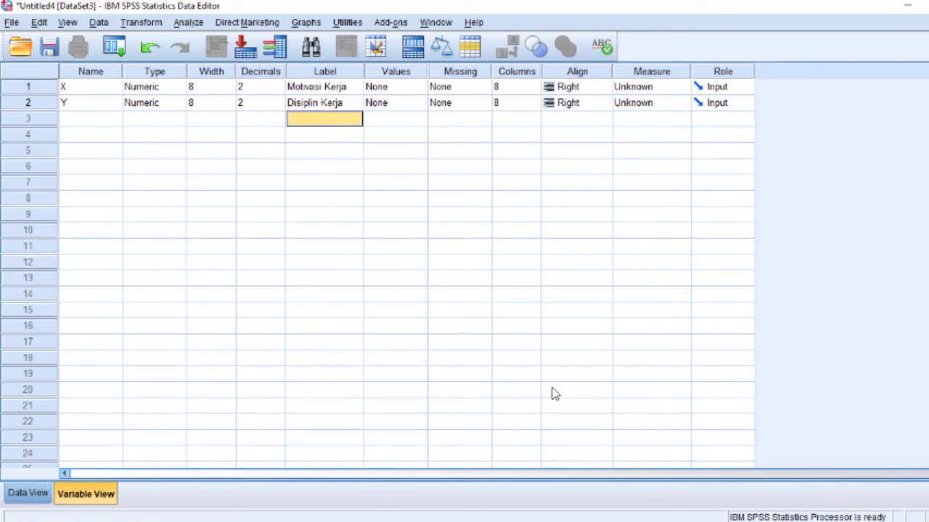
- Paste the copied scores into the X and Y columns of the dataset, starting at the first row of X
{"action": "left_click", "coordinate": [26, 493]}
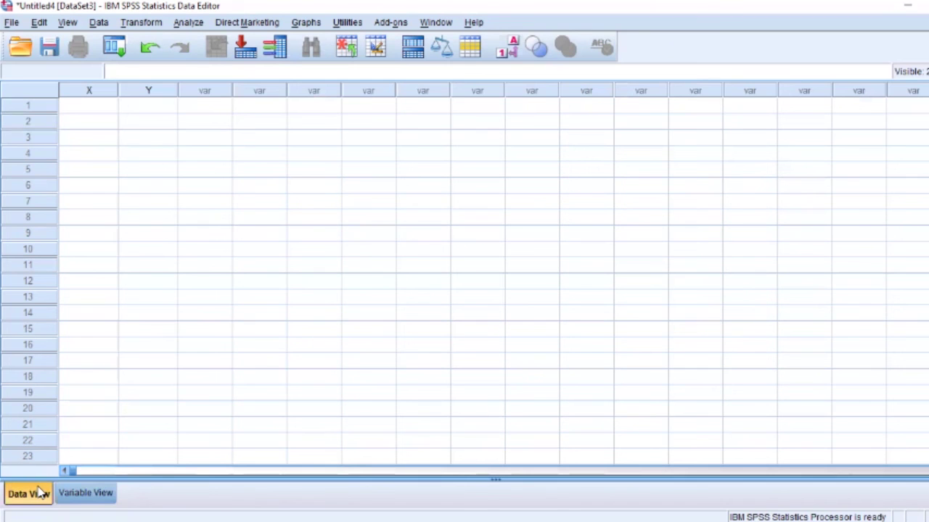
{"action": "left_click", "coordinate": [91, 108]}
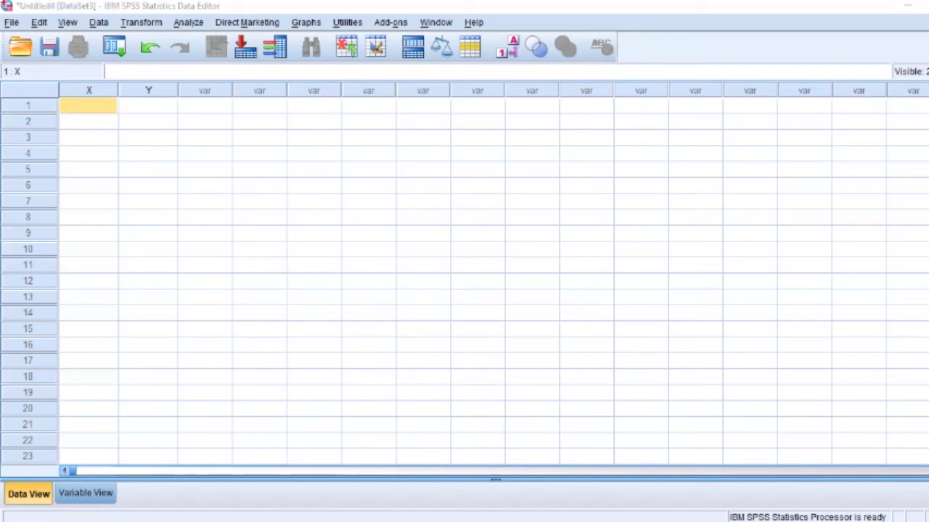
{"action": "left_click", "coordinate": [108, 107]}
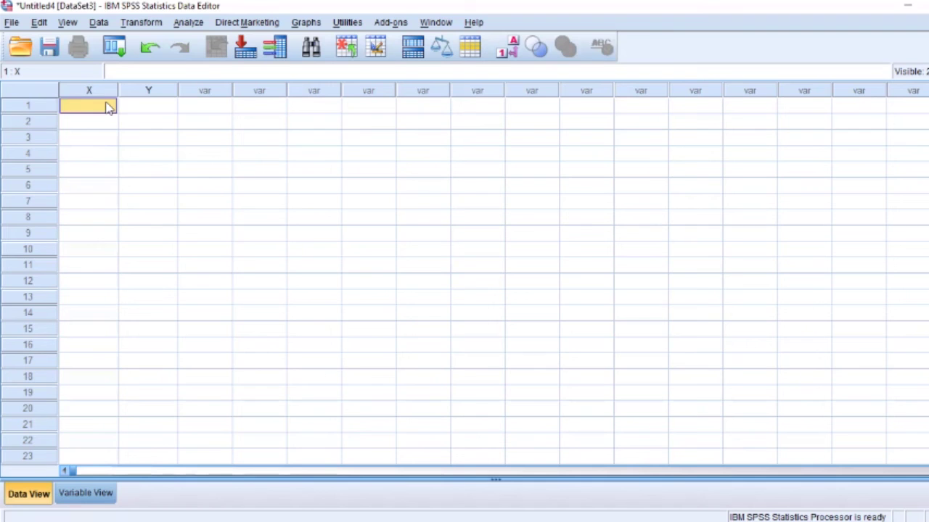
{"action": "right_click", "coordinate": [108, 107]}
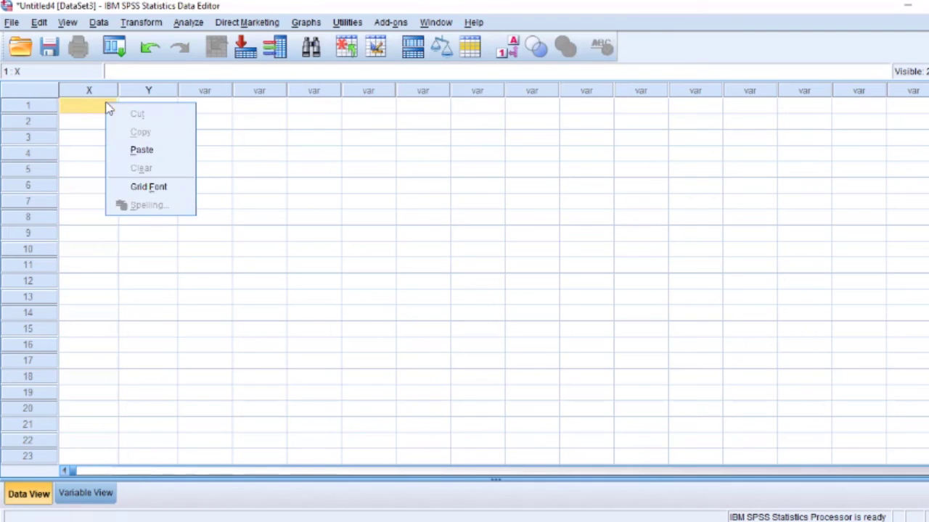
{"action": "left_click", "coordinate": [138, 155]}
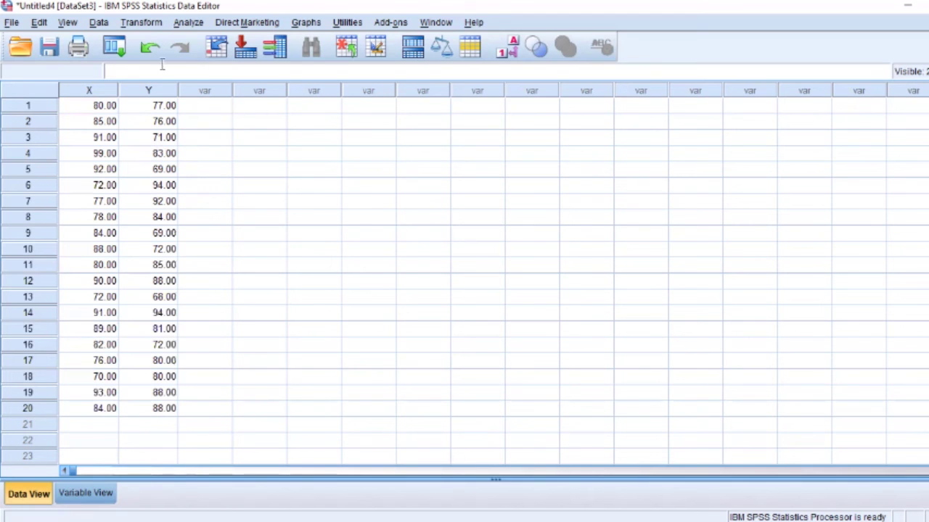
- Set up a Linear Regression with Motivasi Kerja [X] as the independent variable and Disiplin Kerja [Y] as the dependent variable
{"action": "left_click", "coordinate": [190, 23]}
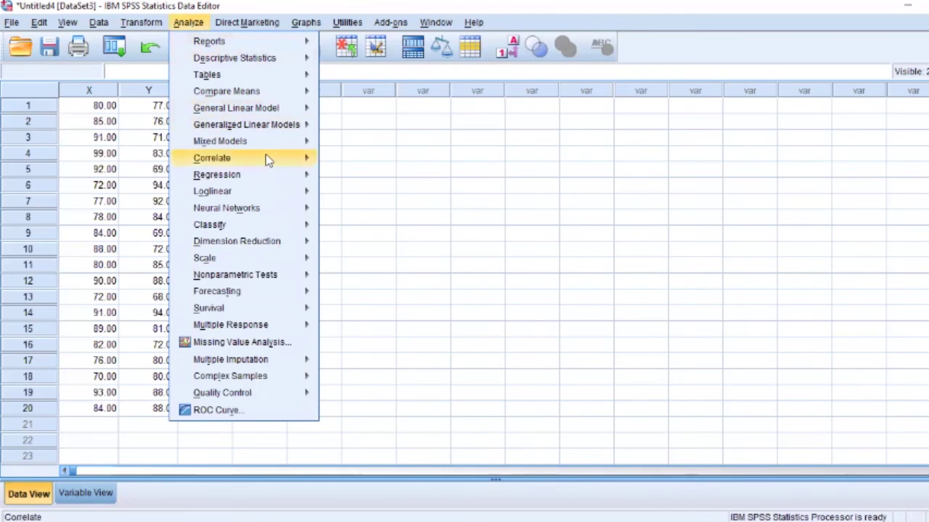
{"action": "mouse_move", "coordinate": [275, 180]}
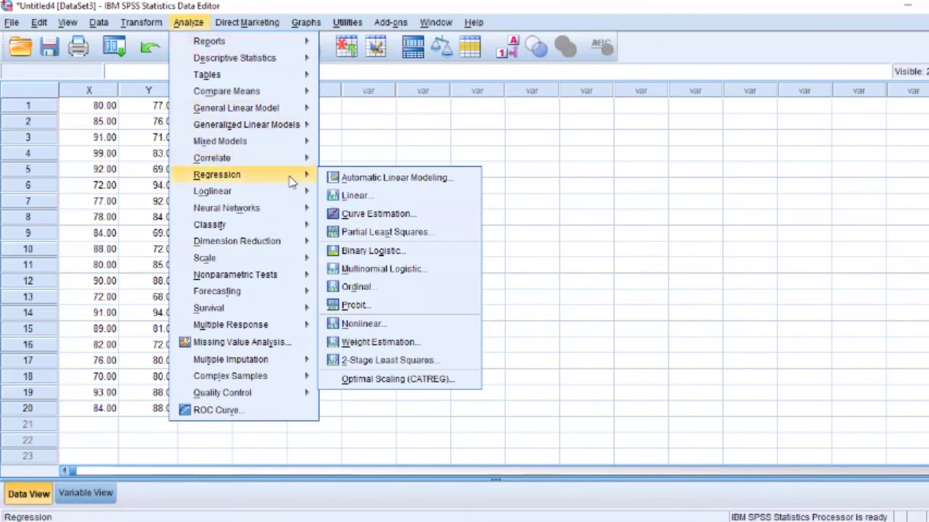
{"action": "left_click", "coordinate": [354, 196]}
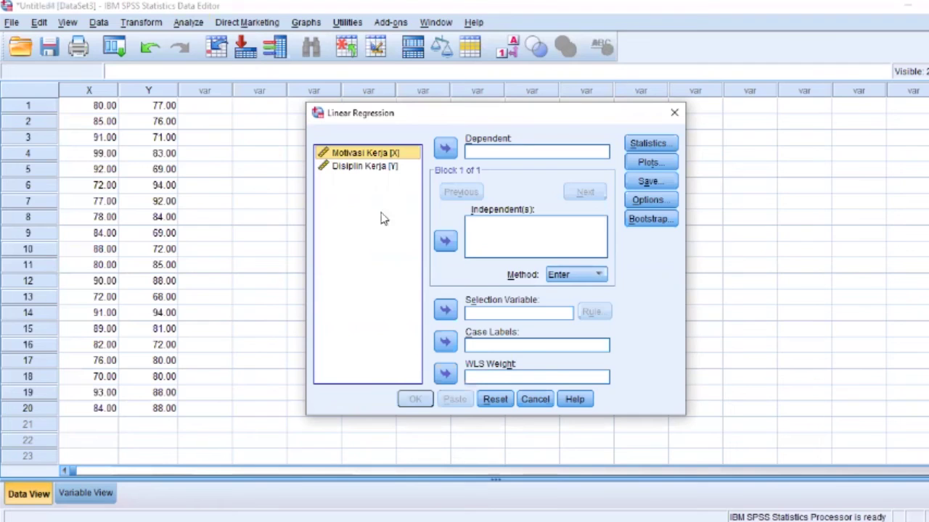
{"action": "left_click", "coordinate": [399, 159]}
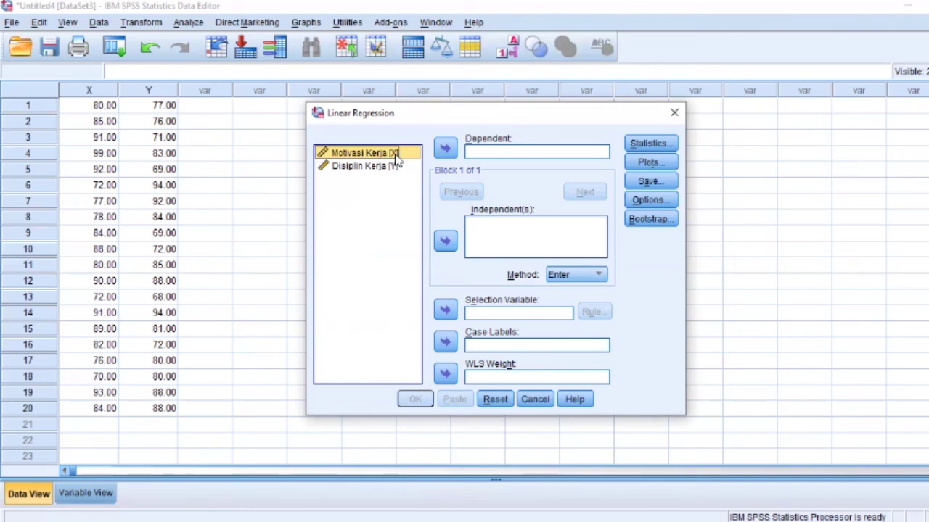
{"action": "left_click", "coordinate": [446, 244]}
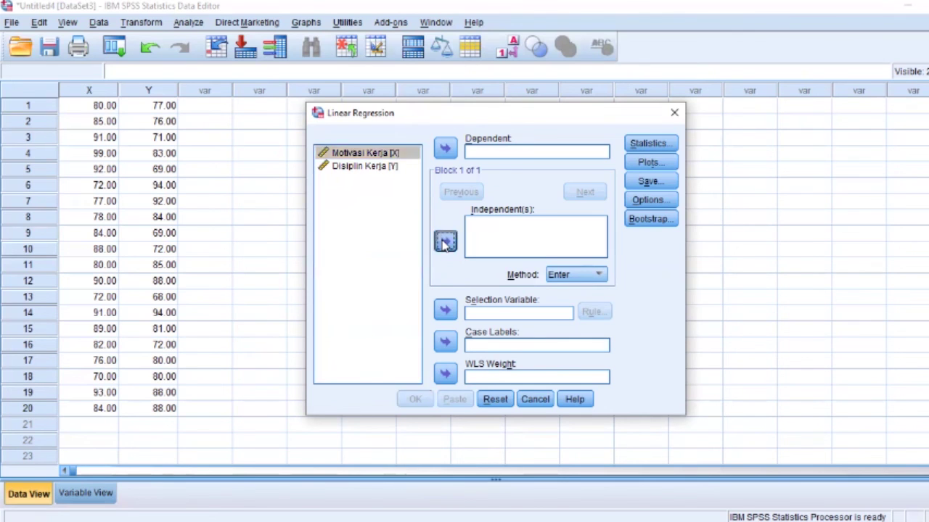
{"action": "left_click", "coordinate": [400, 169]}
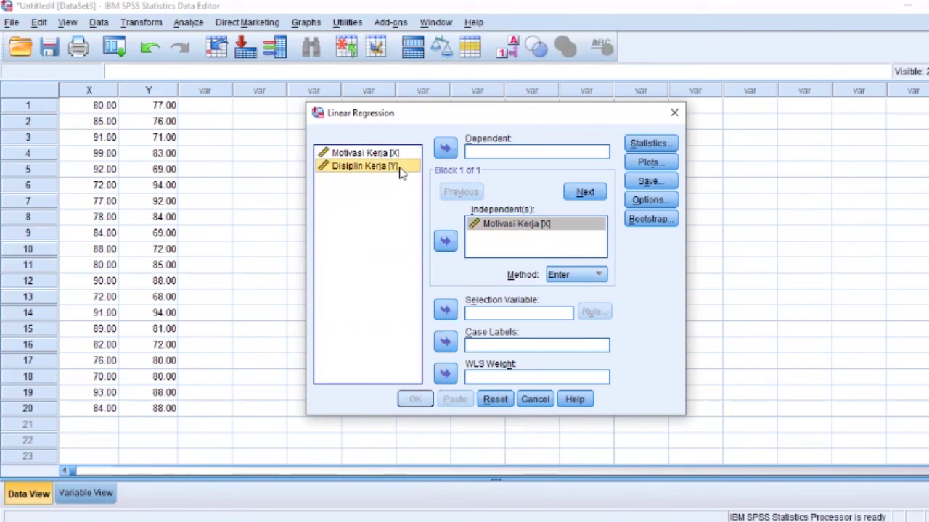
{"action": "left_click", "coordinate": [445, 149]}
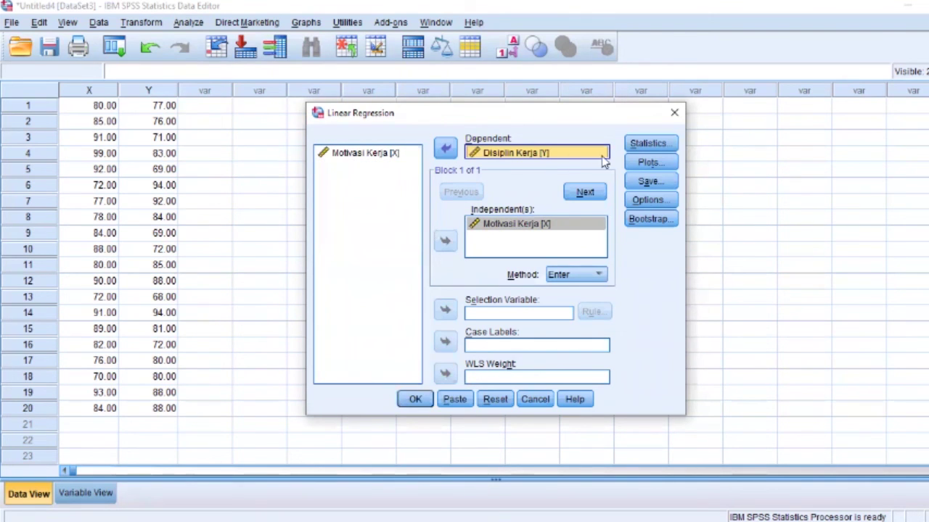
- Add R squared change and Descriptives to the regression statistics and run the Linear Regression
{"action": "left_click", "coordinate": [643, 145]}
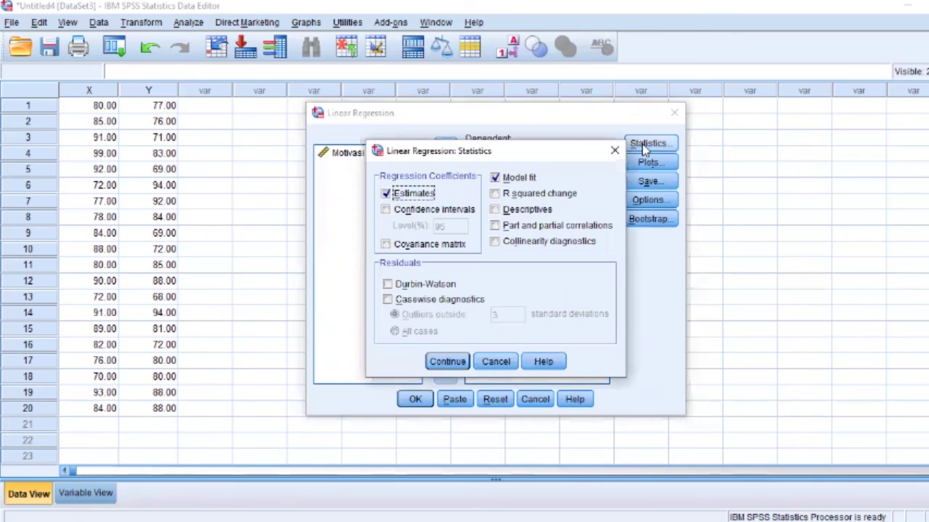
{"action": "left_click", "coordinate": [499, 199]}
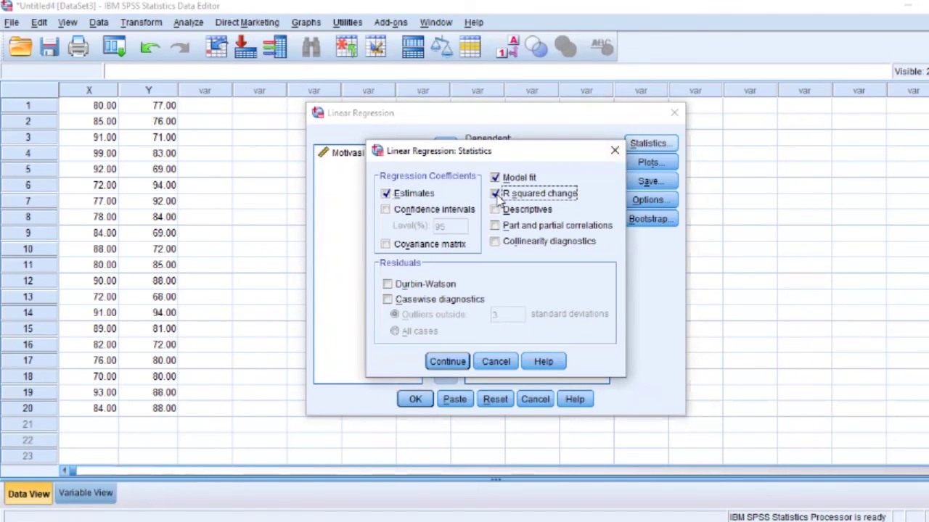
{"action": "left_click", "coordinate": [497, 211]}
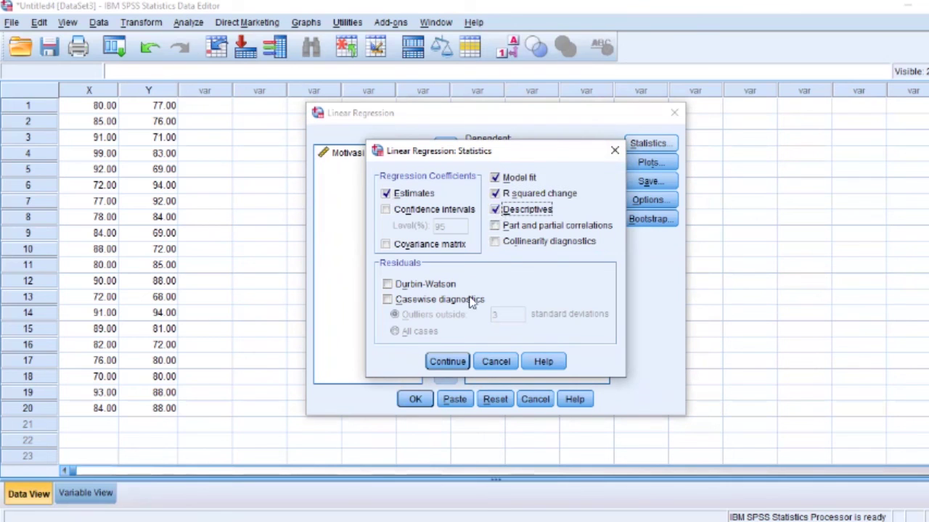
{"action": "left_click", "coordinate": [460, 362]}
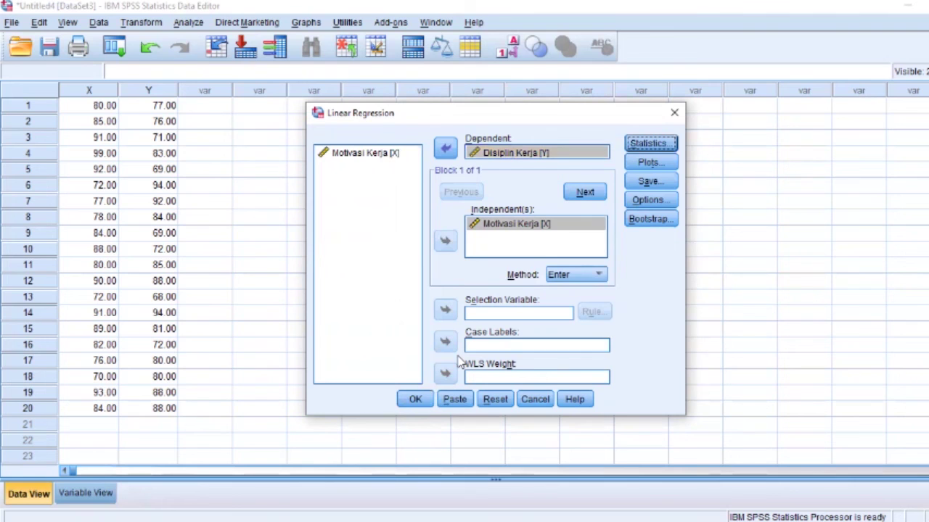
{"action": "left_click", "coordinate": [418, 400]}
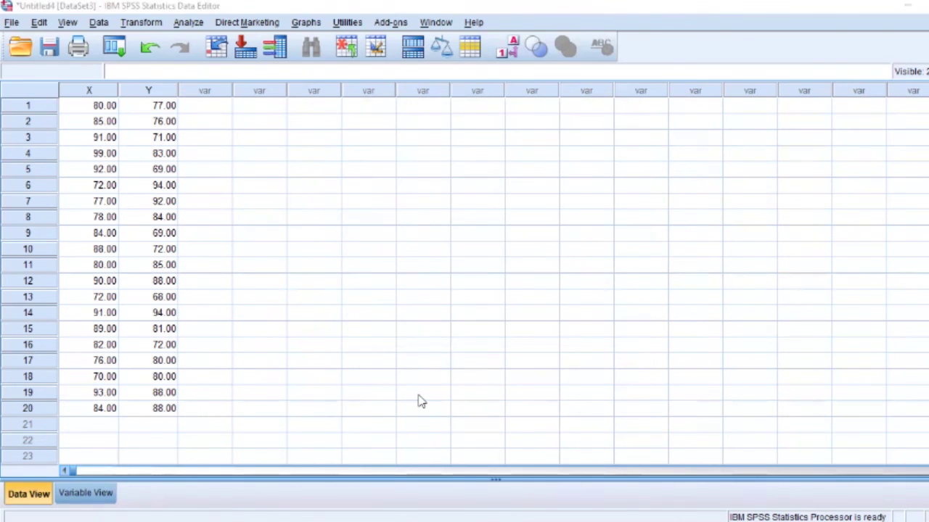
- Reopen the Linear Regression setup and remove Motivasi Kerja [X] from the independents and Disiplin Kerja [Y] from the dependent
{"action": "left_click", "coordinate": [193, 24]}
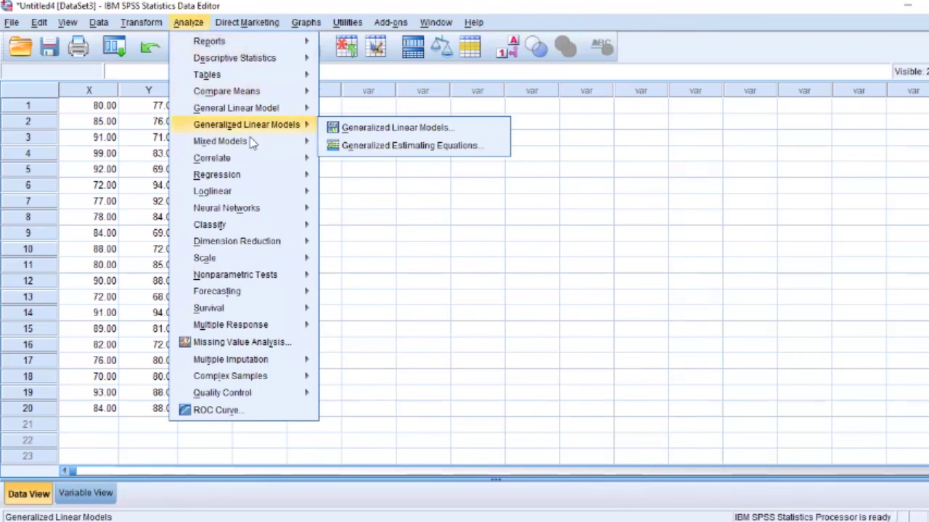
{"action": "mouse_move", "coordinate": [270, 177]}
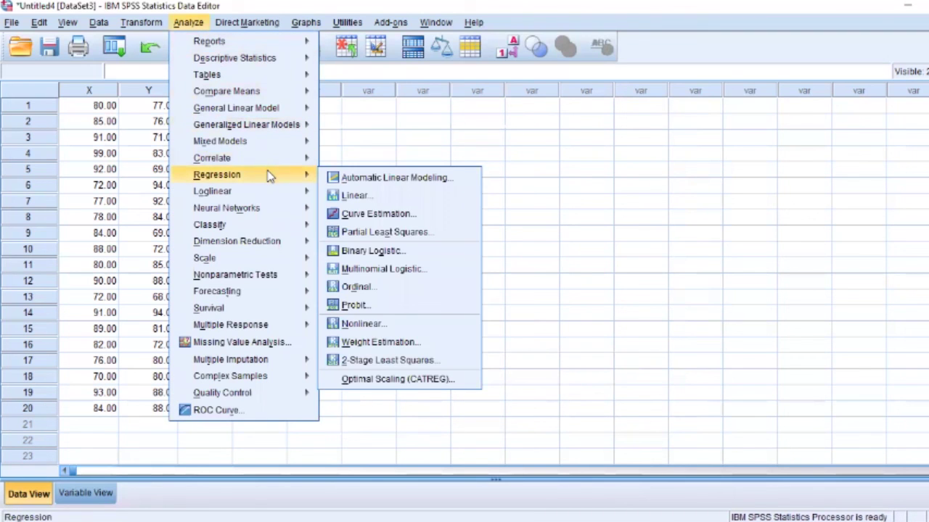
{"action": "left_click", "coordinate": [354, 197]}
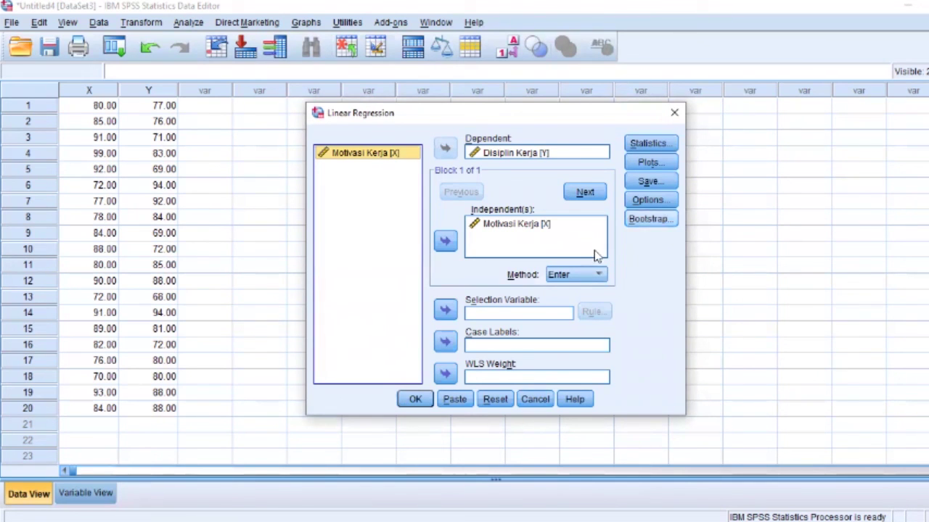
{"action": "left_click", "coordinate": [500, 229]}
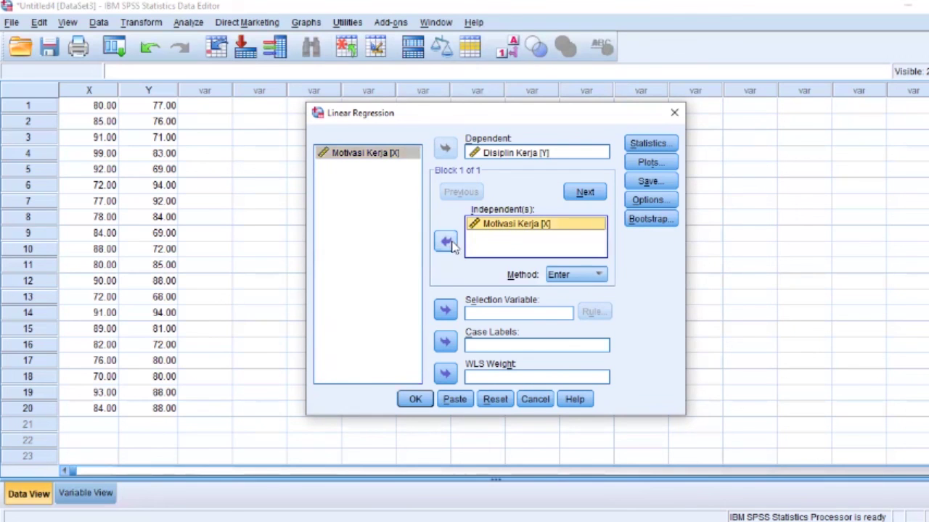
{"action": "left_click", "coordinate": [450, 246]}
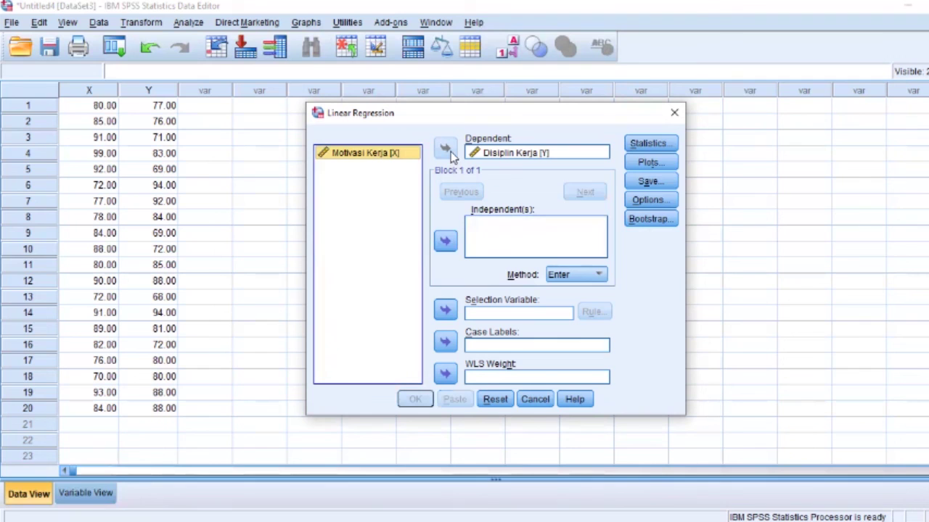
{"action": "left_click", "coordinate": [503, 153]}
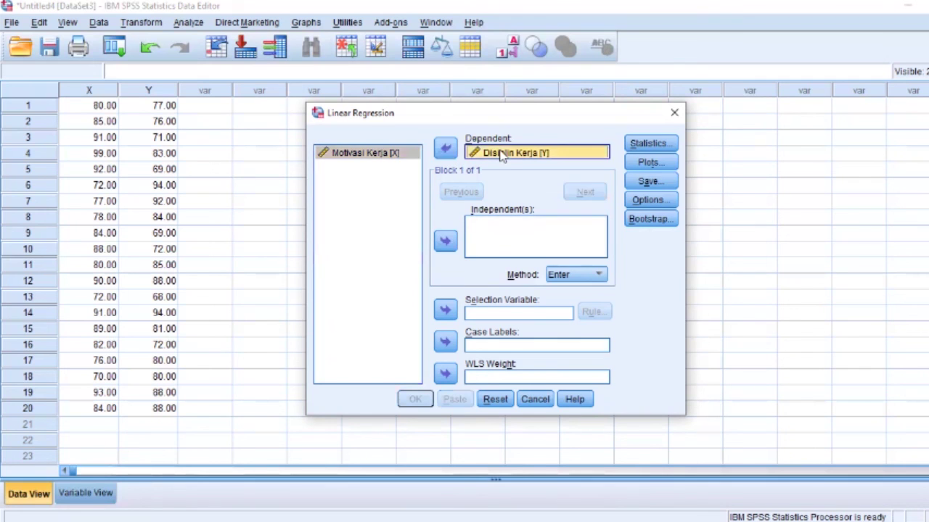
{"action": "left_click", "coordinate": [446, 149]}
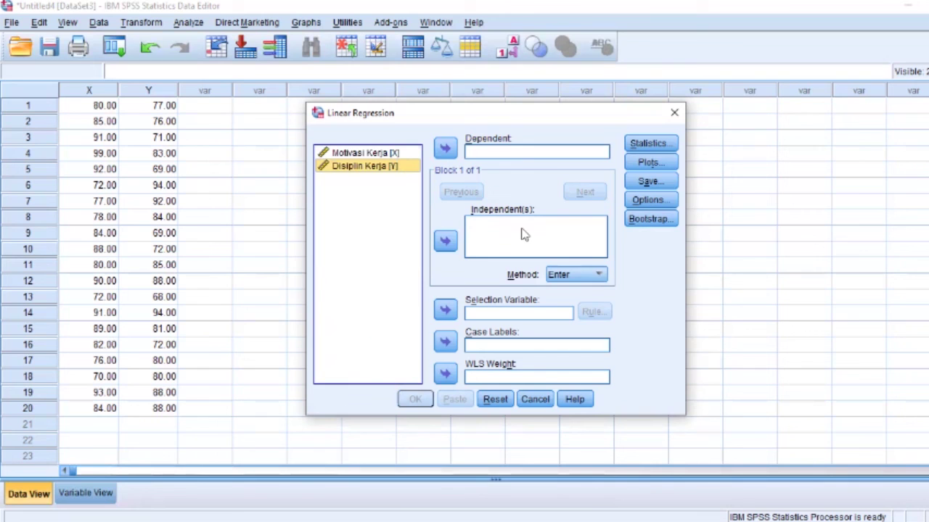
- Assign Disiplin Kerja [Y] as independent and Motivasi Kerja [X] as dependent, and run the reversed Linear Regression
{"action": "left_click", "coordinate": [446, 244]}
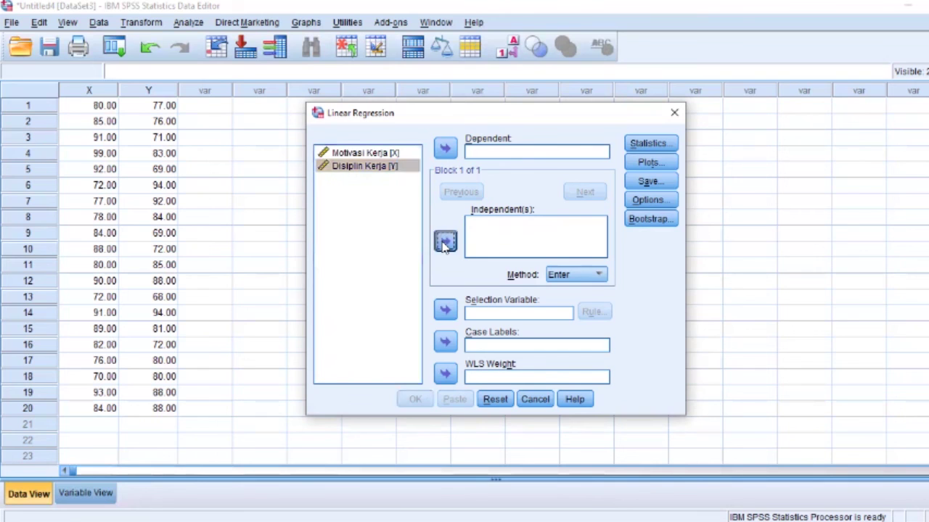
{"action": "left_click", "coordinate": [377, 153]}
{"action": "left_click", "coordinate": [444, 149]}
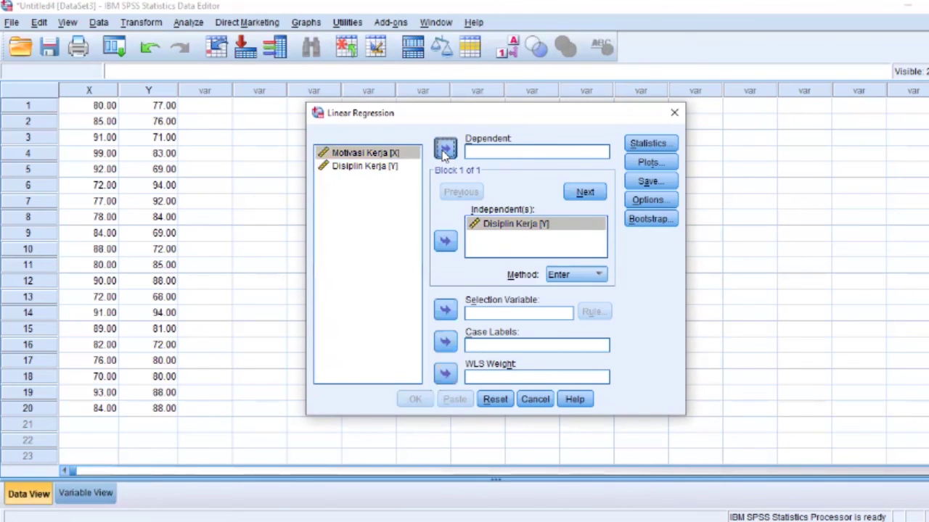
{"action": "left_click", "coordinate": [420, 400]}
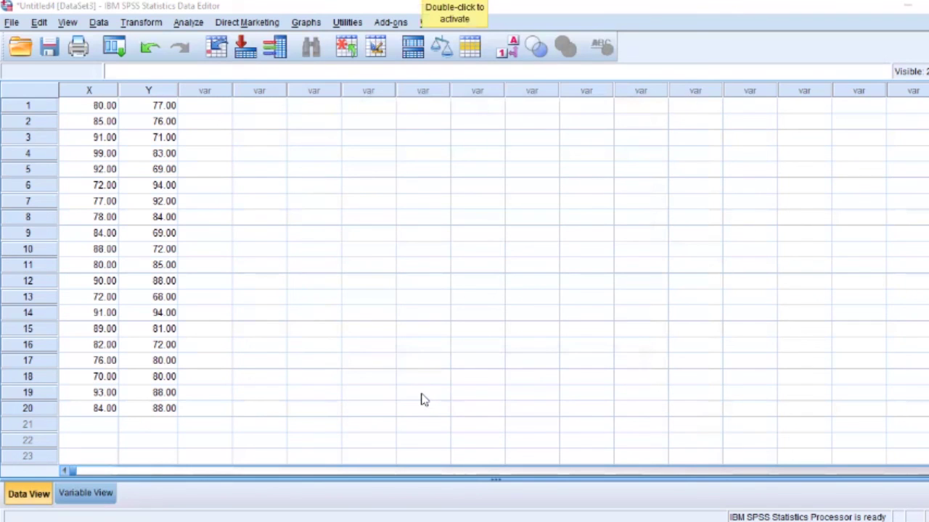